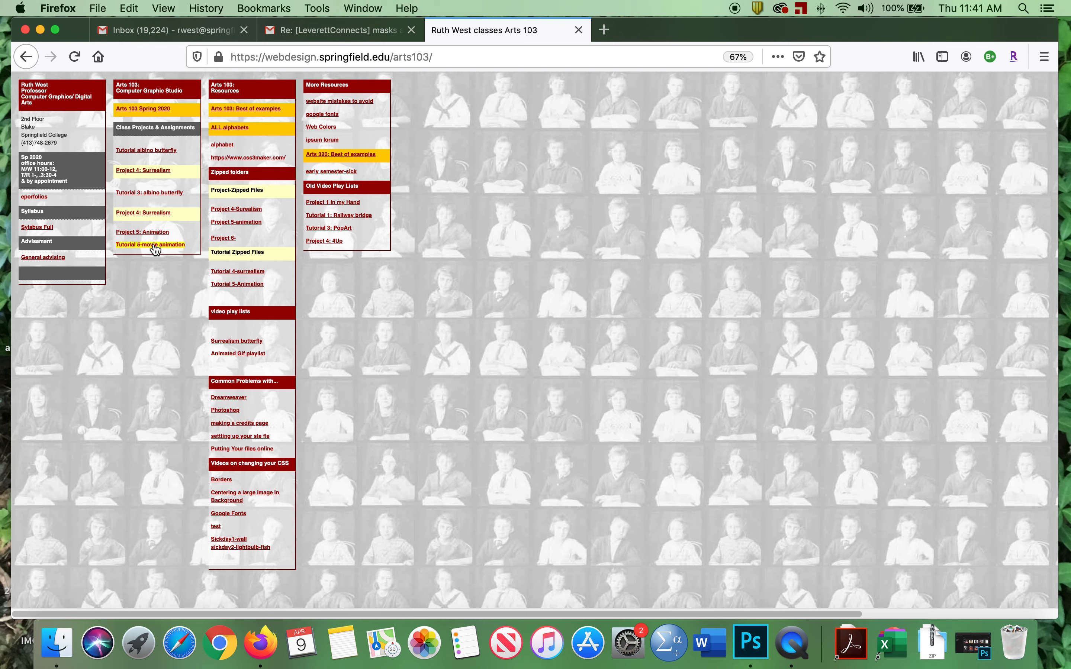
# Open the Tutorial 5-movie animation page and download the tut6-movie-gif.zip starter file.
pyautogui.click(155, 246)
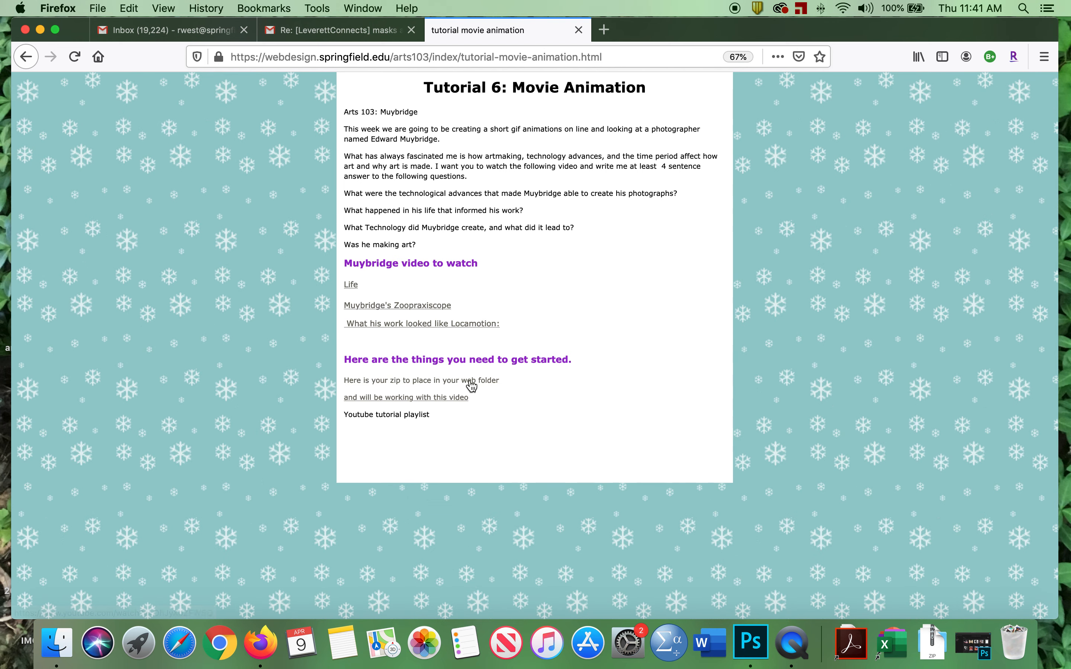
pyautogui.click(395, 383)
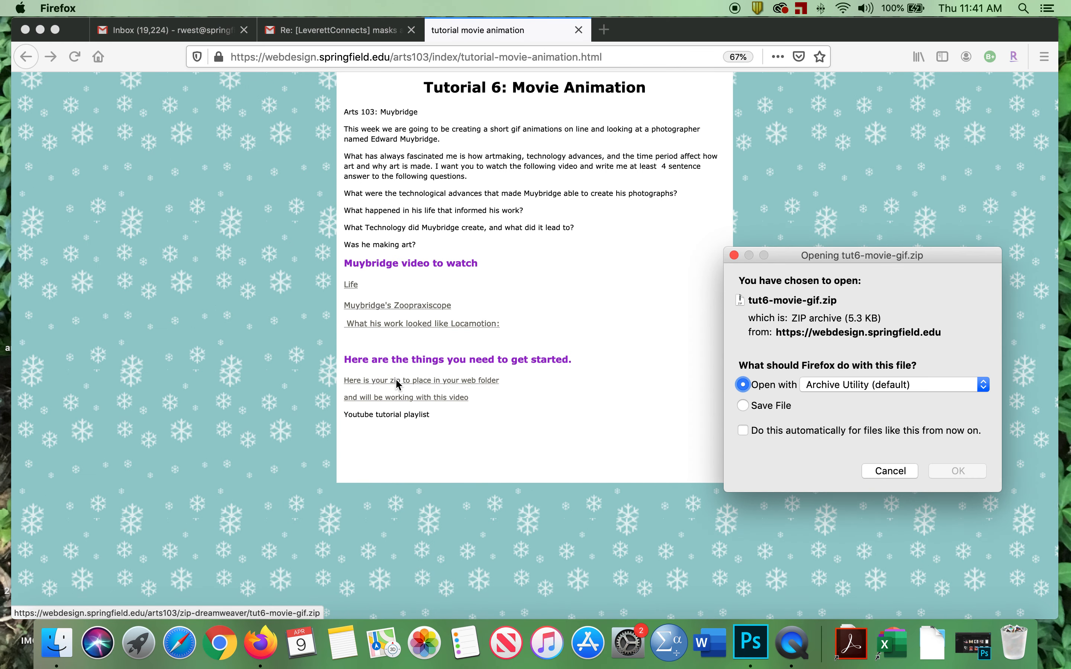
pyautogui.click(957, 470)
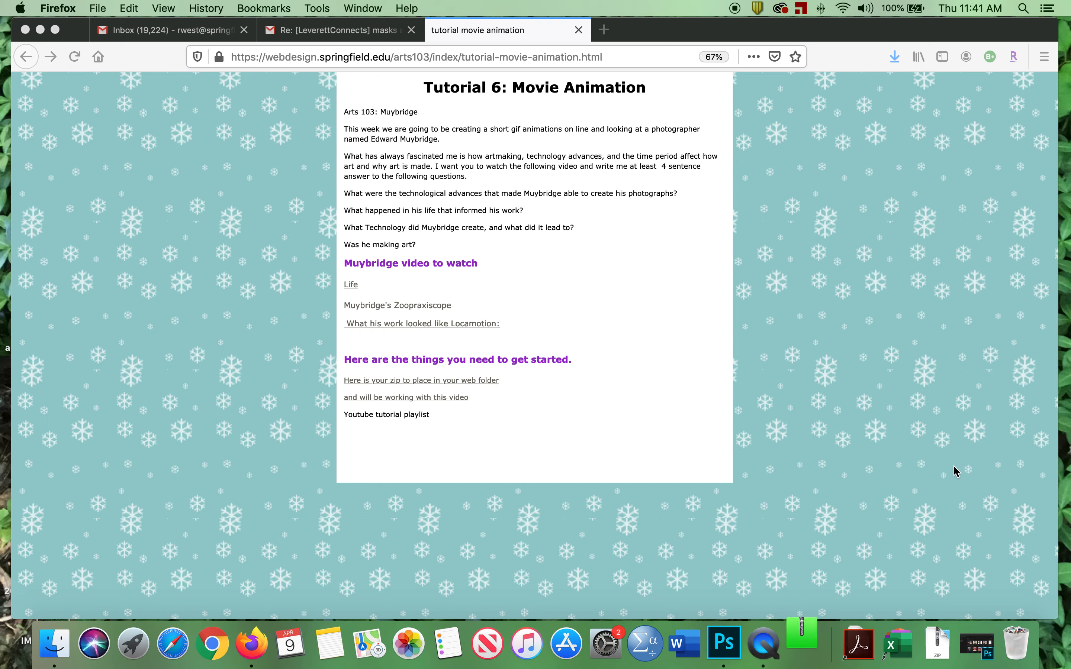
# Move the browser window aside and drag the downloaded tut6-movie-gif zip onto the desktop.
pyautogui.moveTo(839, 34); pyautogui.dragTo(543, 36)
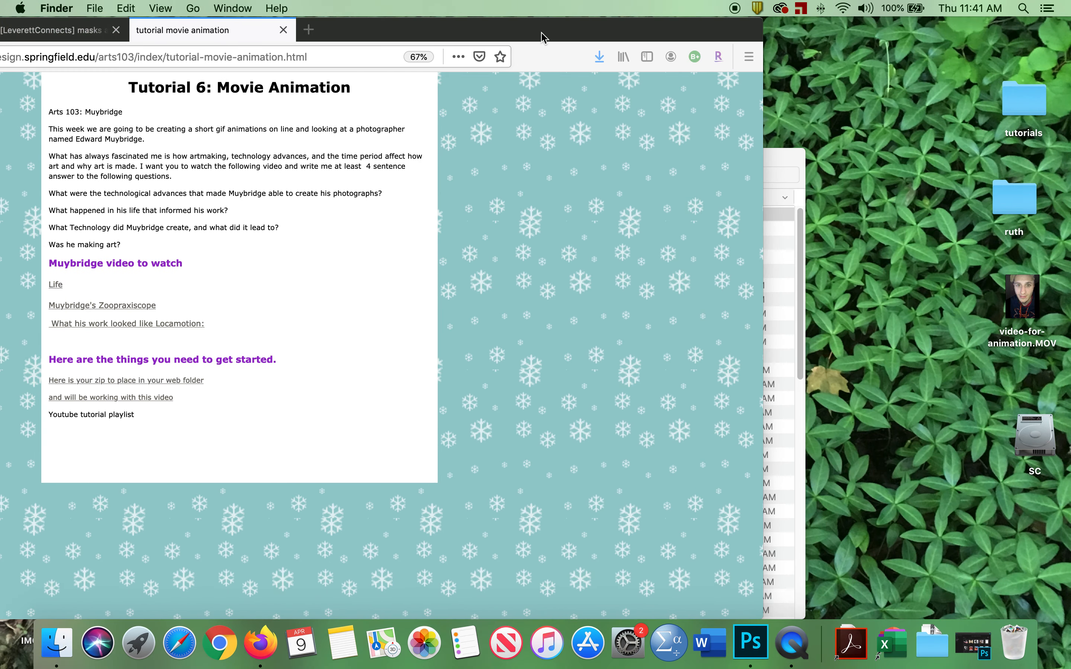
pyautogui.click(598, 56)
pyautogui.moveTo(452, 84); pyautogui.dragTo(882, 110)
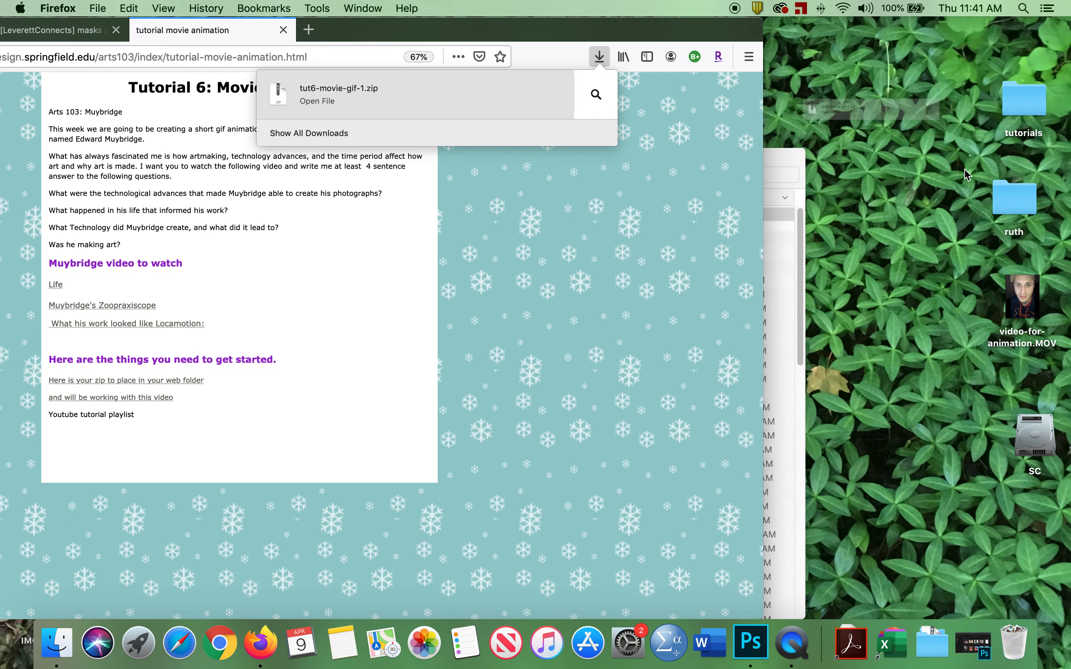
# Browse the ruth web folder and the Downloads folder in Finder, then close both windows.
pyautogui.doubleClick(1008, 192)
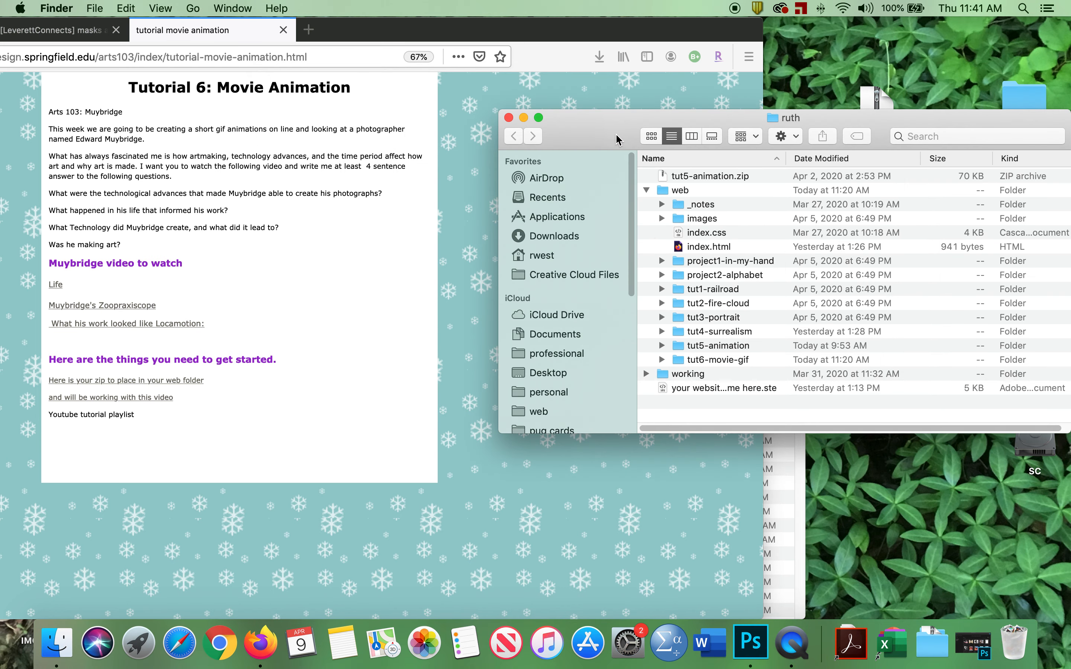
pyautogui.moveTo(607, 132); pyautogui.dragTo(491, 108)
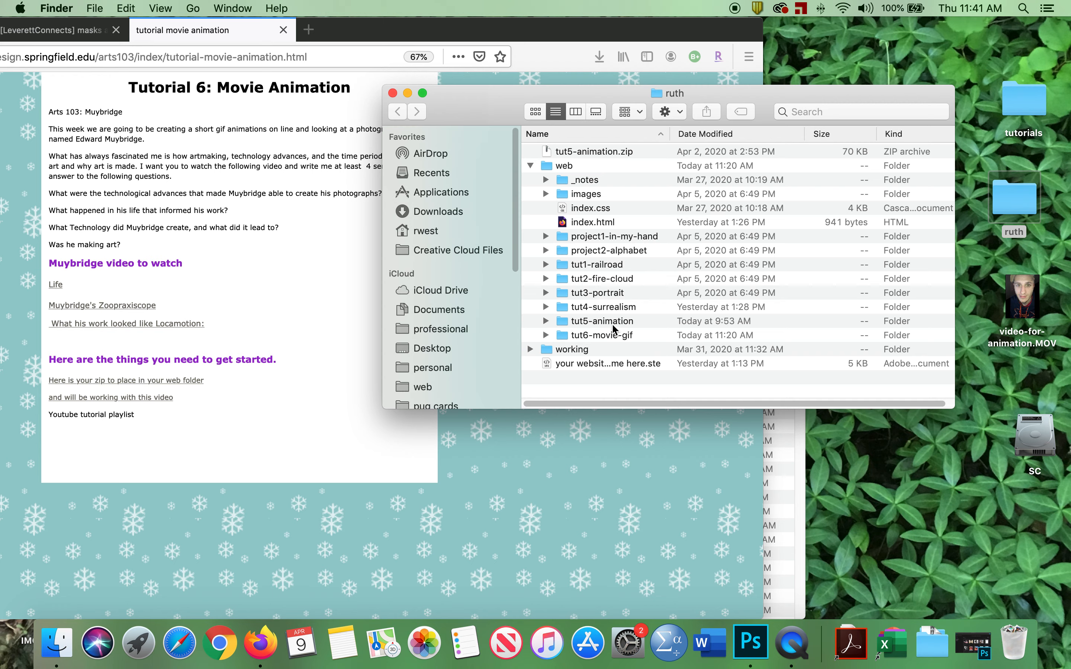
pyautogui.click(392, 93)
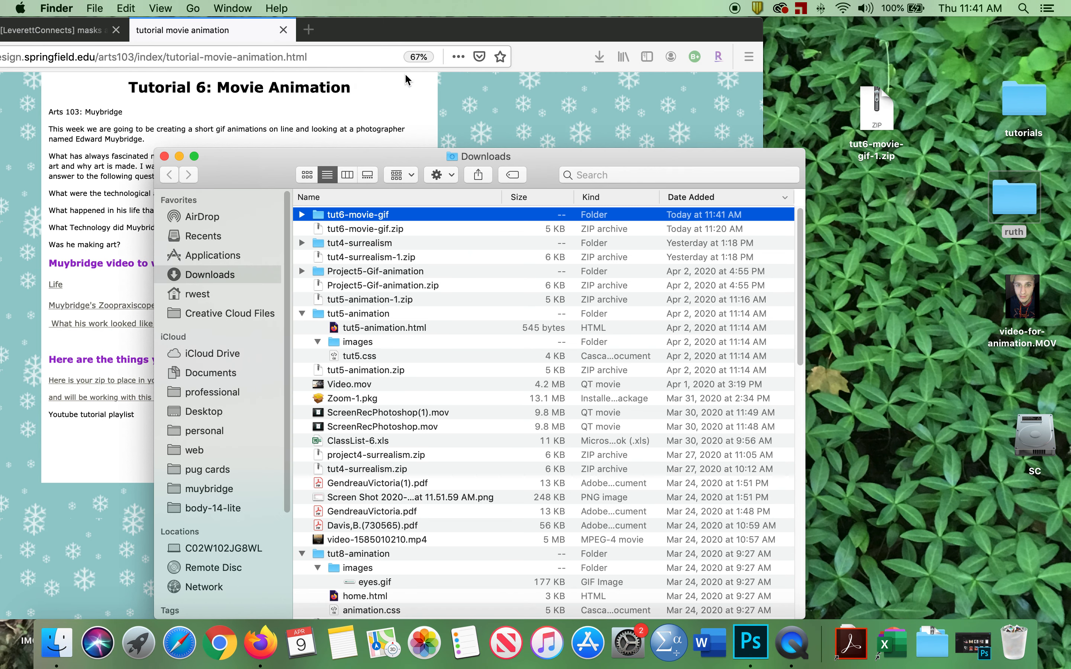
pyautogui.click(164, 156)
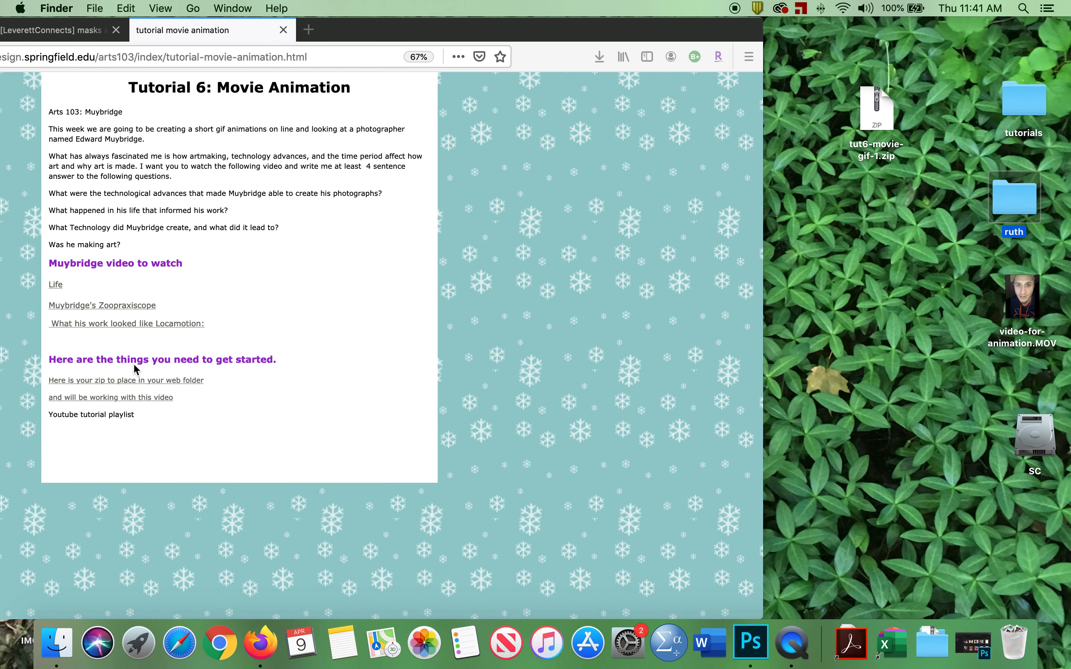
# Open the 'and will be working with this video' link to view video-for-animation.MOV in the browser.
pyautogui.click(137, 396)
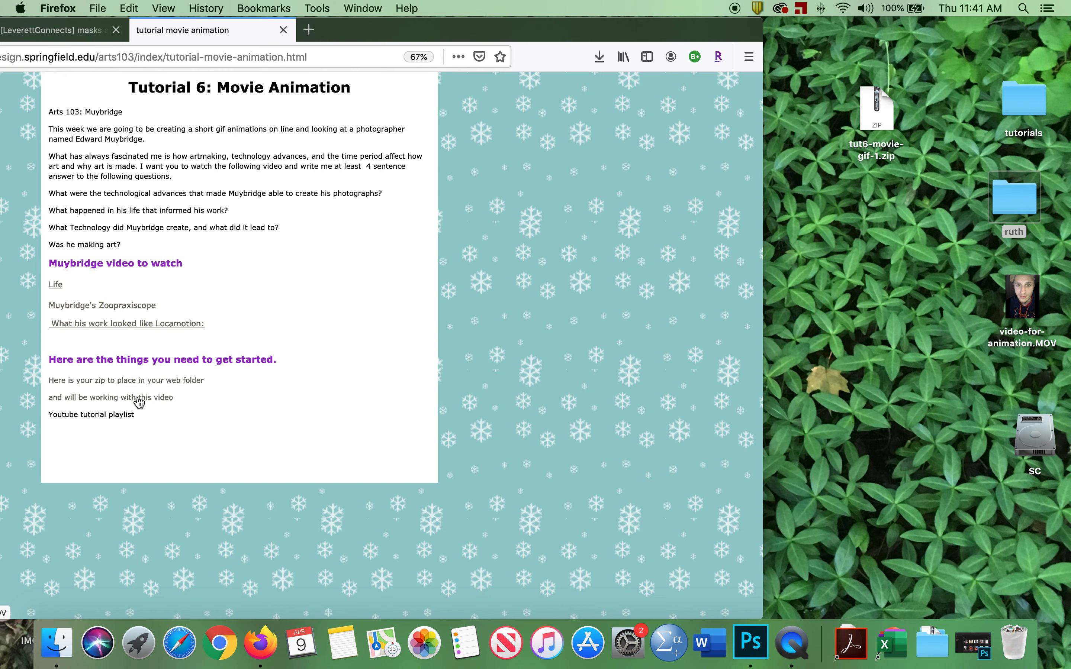
pyautogui.click(138, 401)
pyautogui.moveTo(491, 29); pyautogui.dragTo(671, 29)
pyautogui.click(779, 56)
pyautogui.click(731, 192)
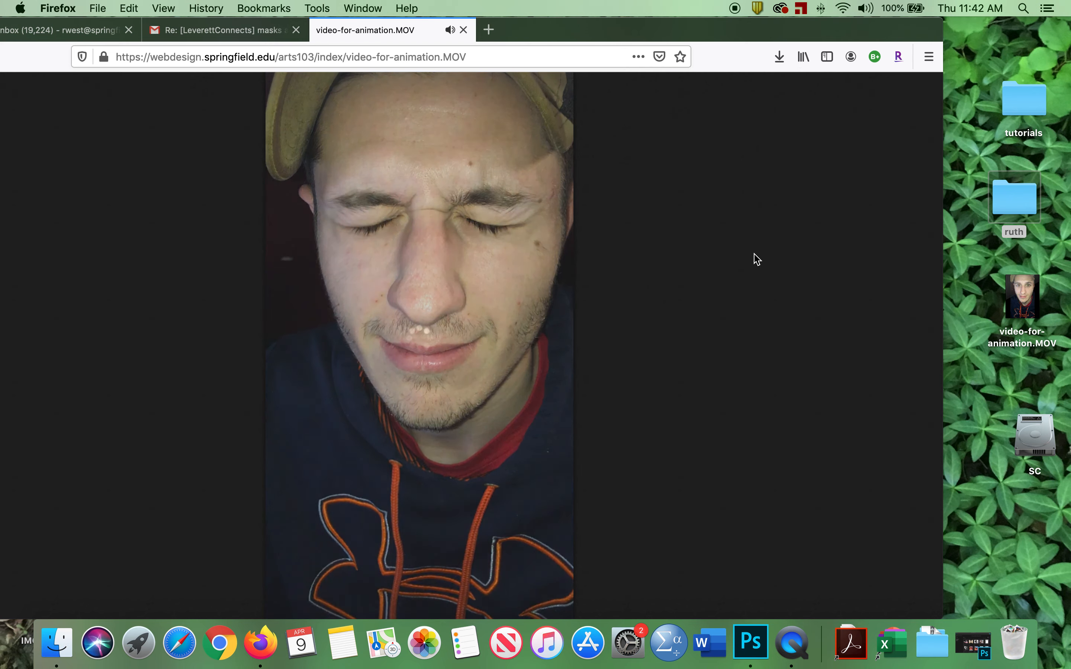
# Save the video as video-for-animation.MOV to the Desktop, replacing the existing file.
pyautogui.rightClick(469, 197)
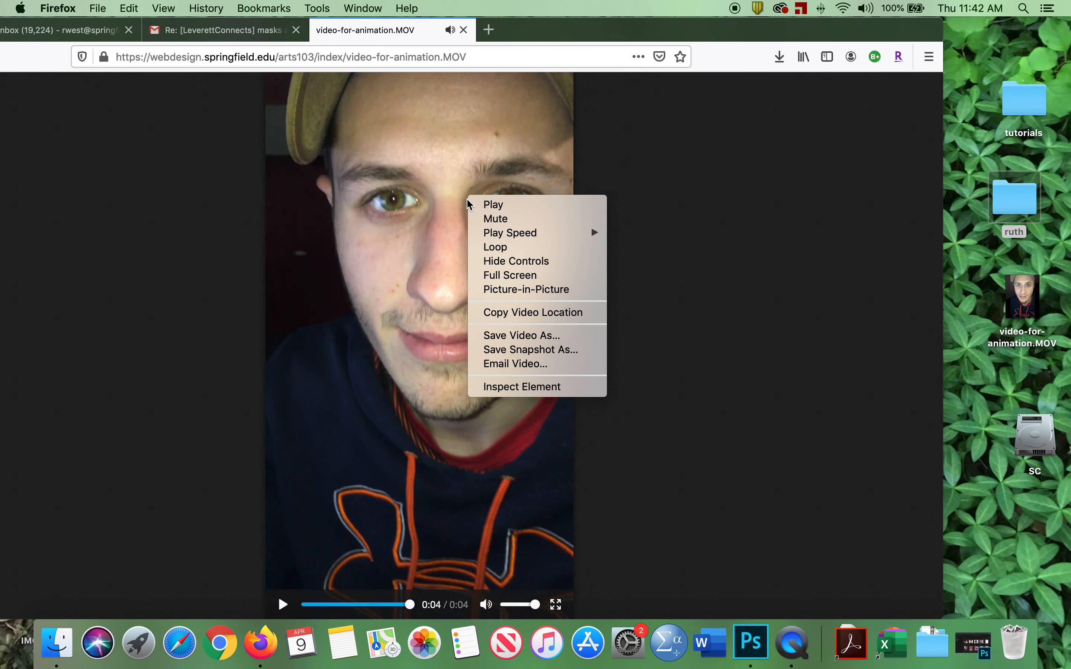
pyautogui.click(543, 338)
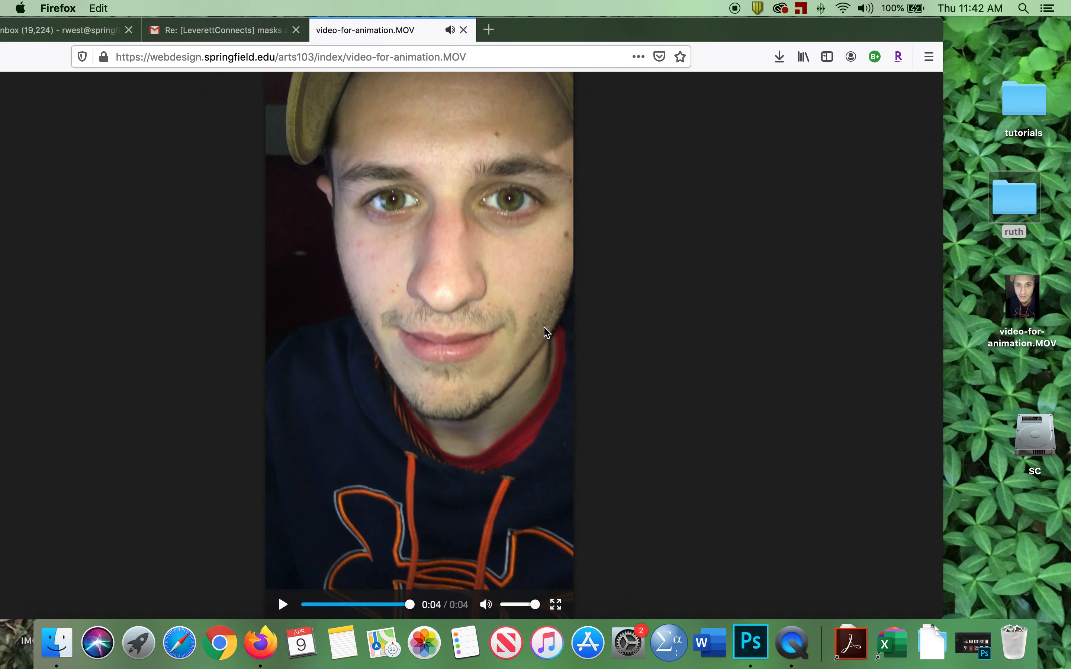
pyautogui.click(623, 268)
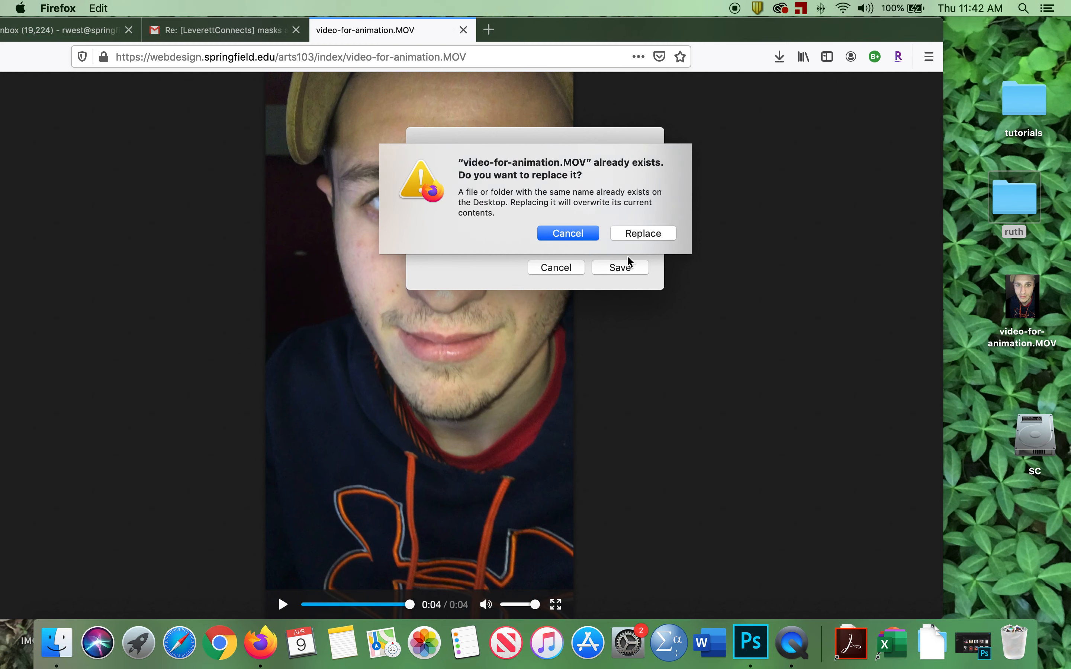
pyautogui.click(644, 233)
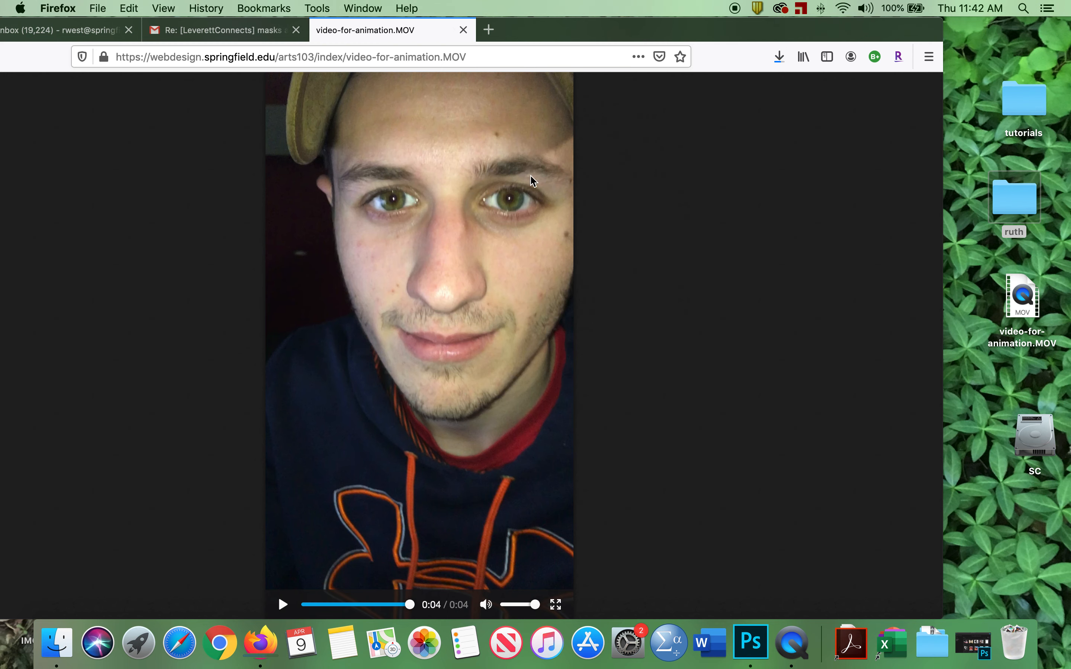
# Switch to Photoshop and open video-for-animation.MOV from the Desktop.
pyautogui.click(489, 30)
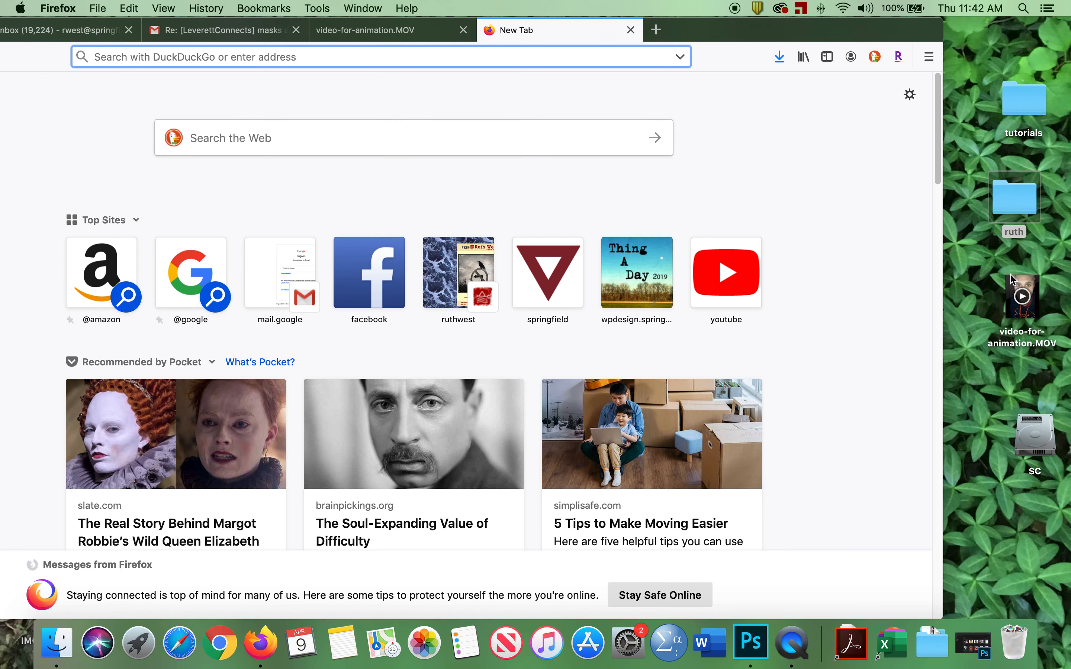
pyautogui.click(757, 635)
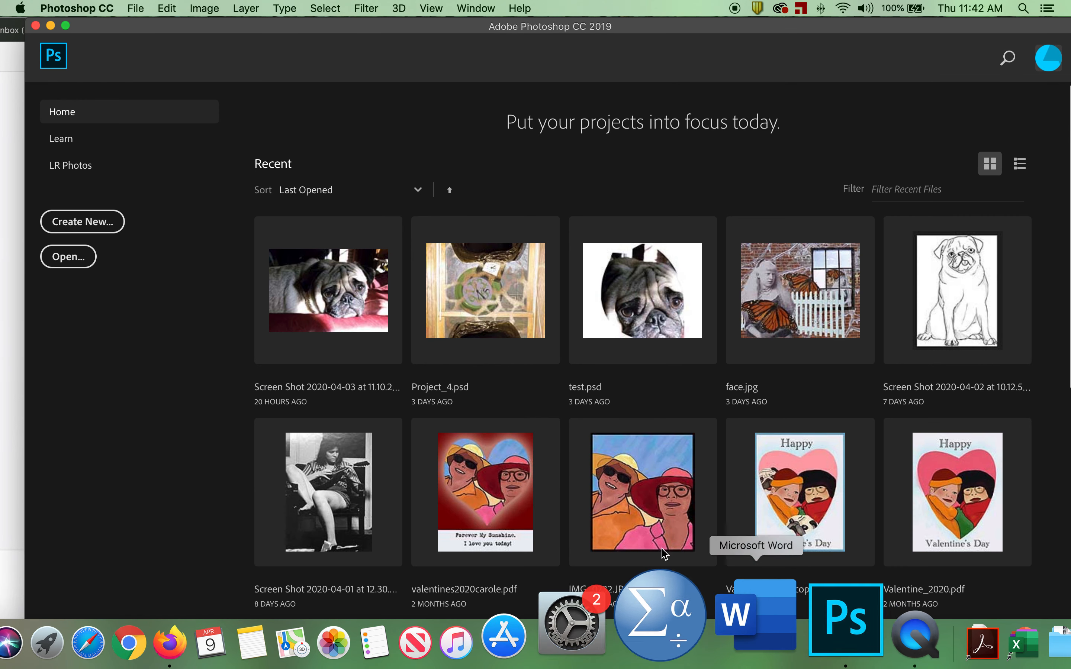
pyautogui.click(136, 8)
pyautogui.click(365, 378)
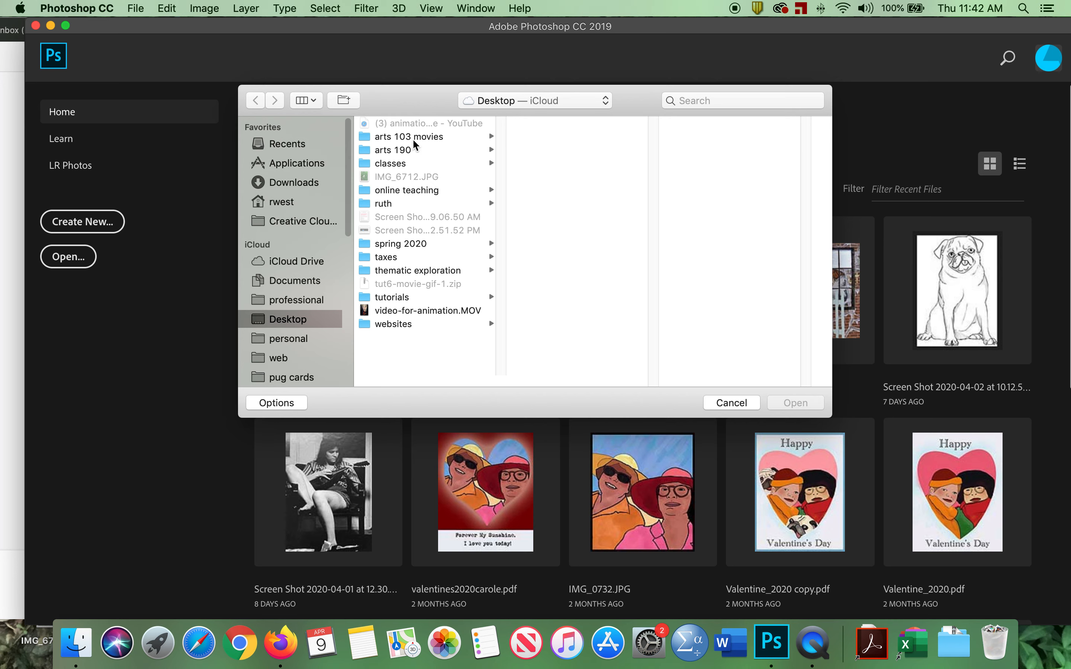
pyautogui.click(424, 312)
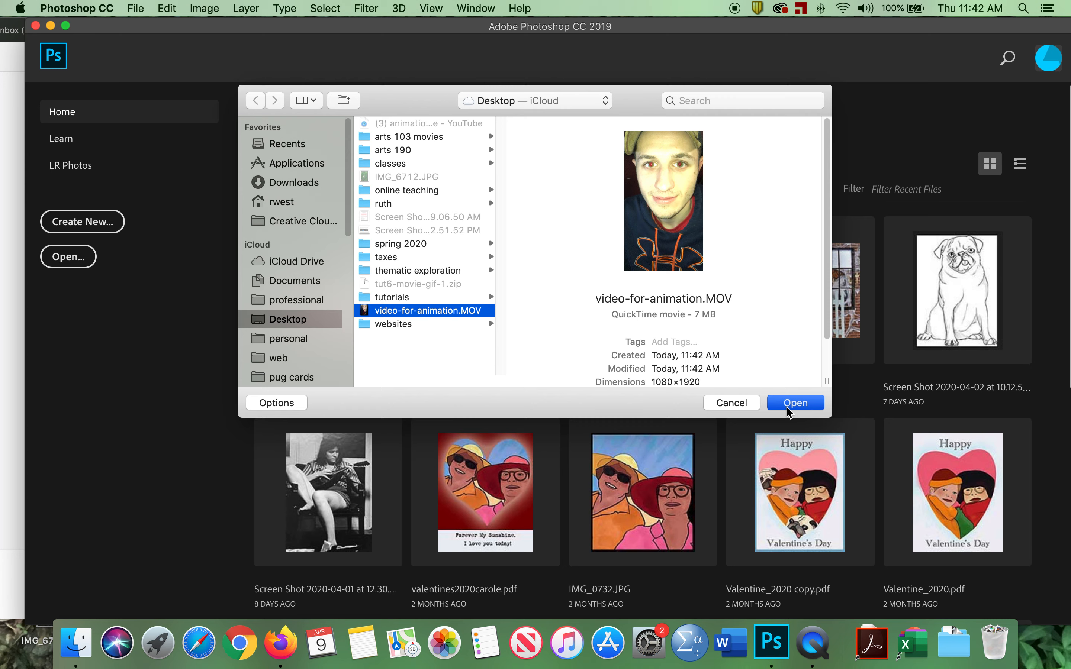
pyautogui.click(787, 408)
# Import only a trimmed range of the video to layers as a frame animation, limiting to every 2 frames.
pyautogui.moveTo(603, 219); pyautogui.dragTo(537, 188)
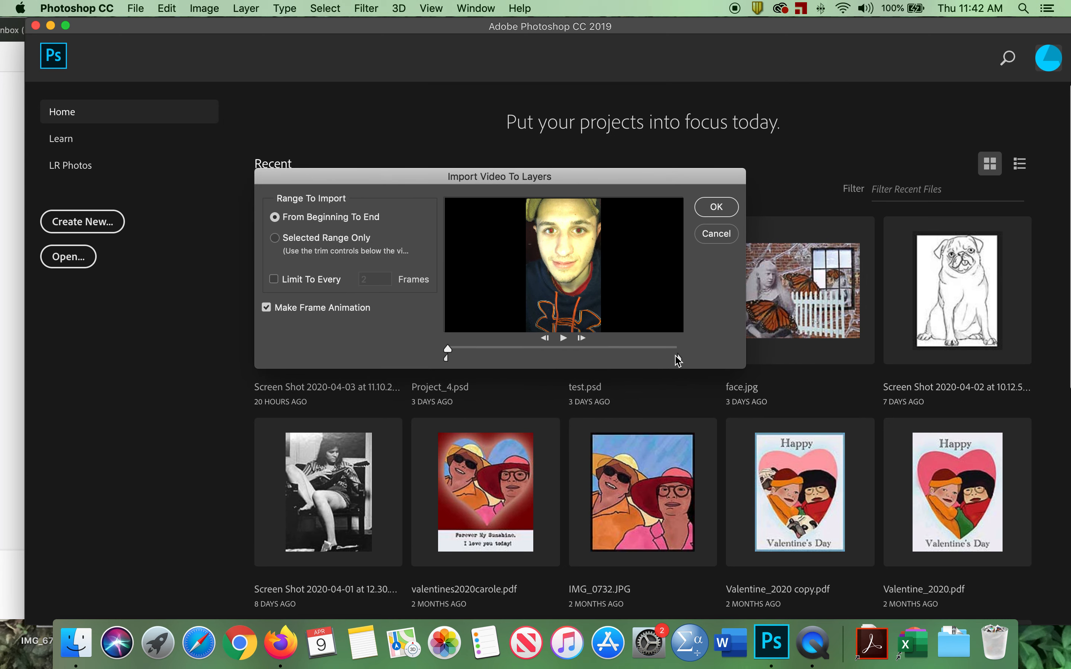
pyautogui.moveTo(450, 360); pyautogui.dragTo(489, 359)
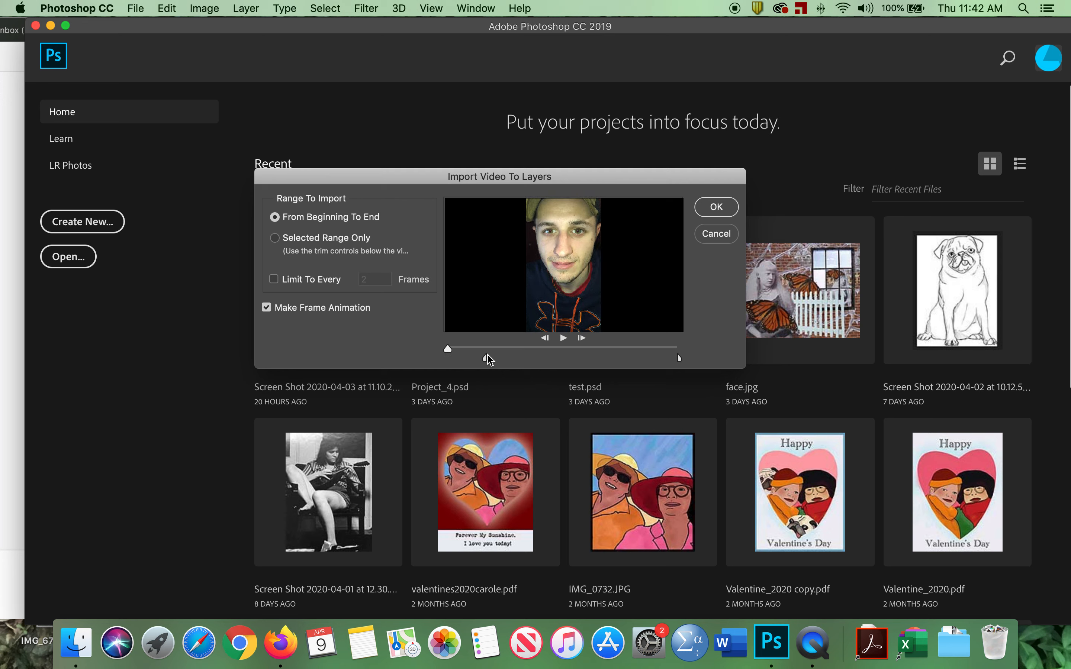
pyautogui.moveTo(486, 357); pyautogui.dragTo(484, 358)
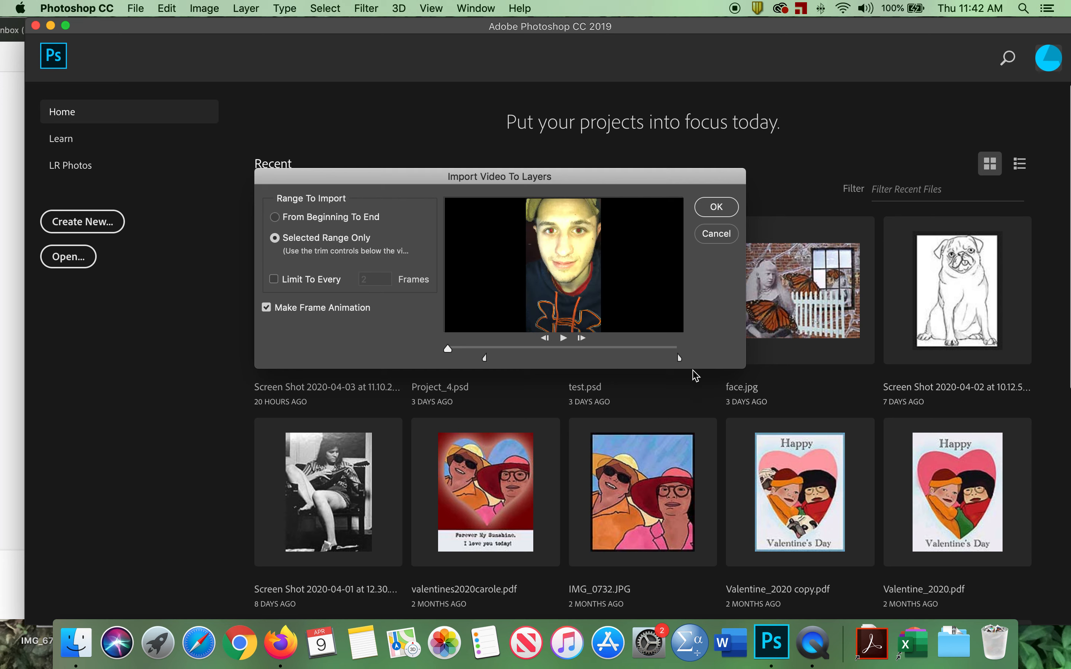
pyautogui.moveTo(679, 359); pyautogui.dragTo(519, 358)
pyautogui.click(279, 284)
pyautogui.click(716, 208)
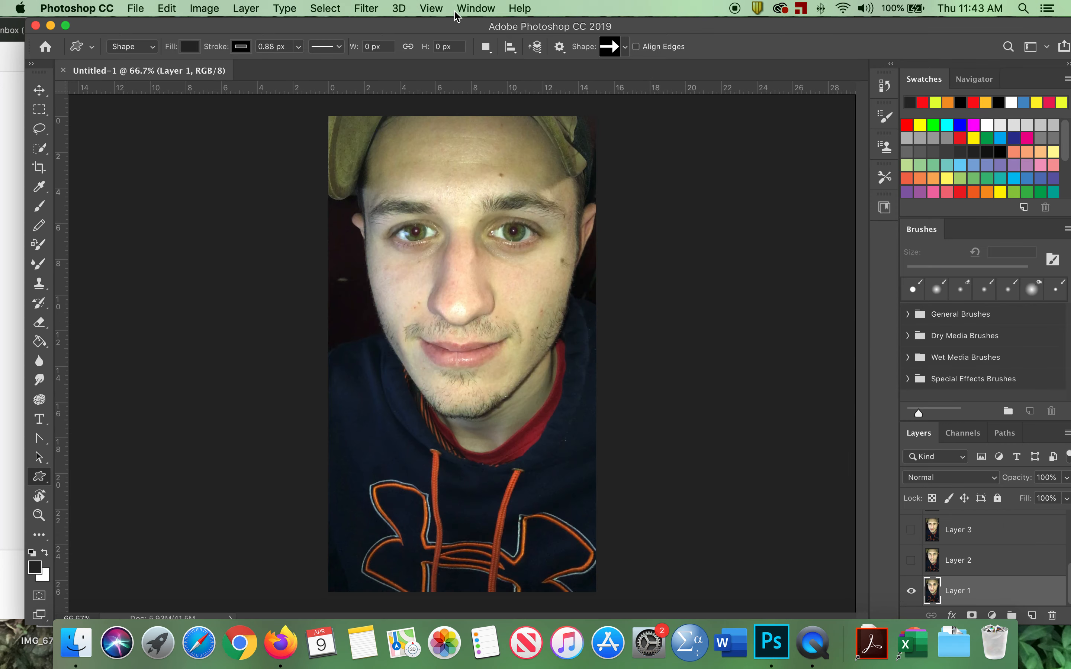
# Show the Timeline panel and play then stop the frame animation preview.
pyautogui.click(470, 9)
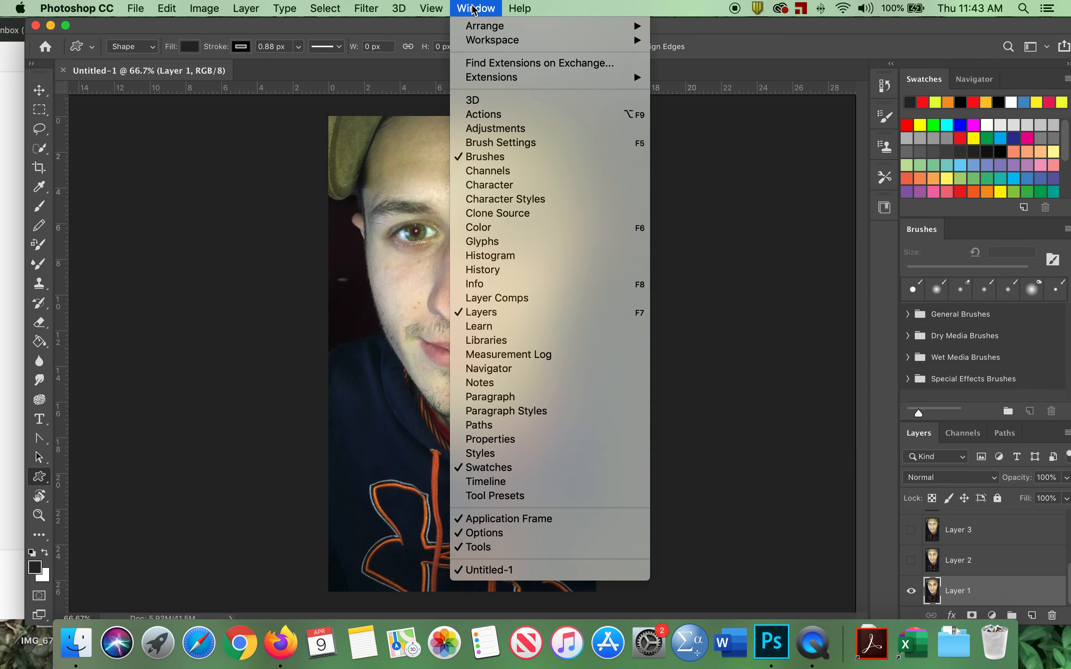
pyautogui.click(558, 483)
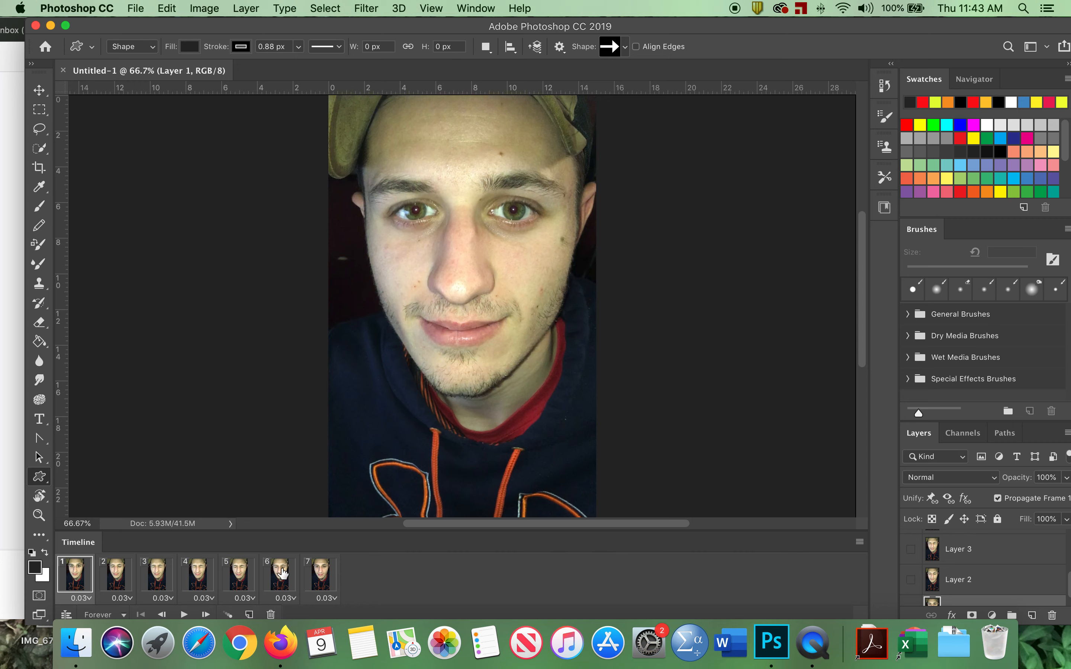
pyautogui.click(184, 615)
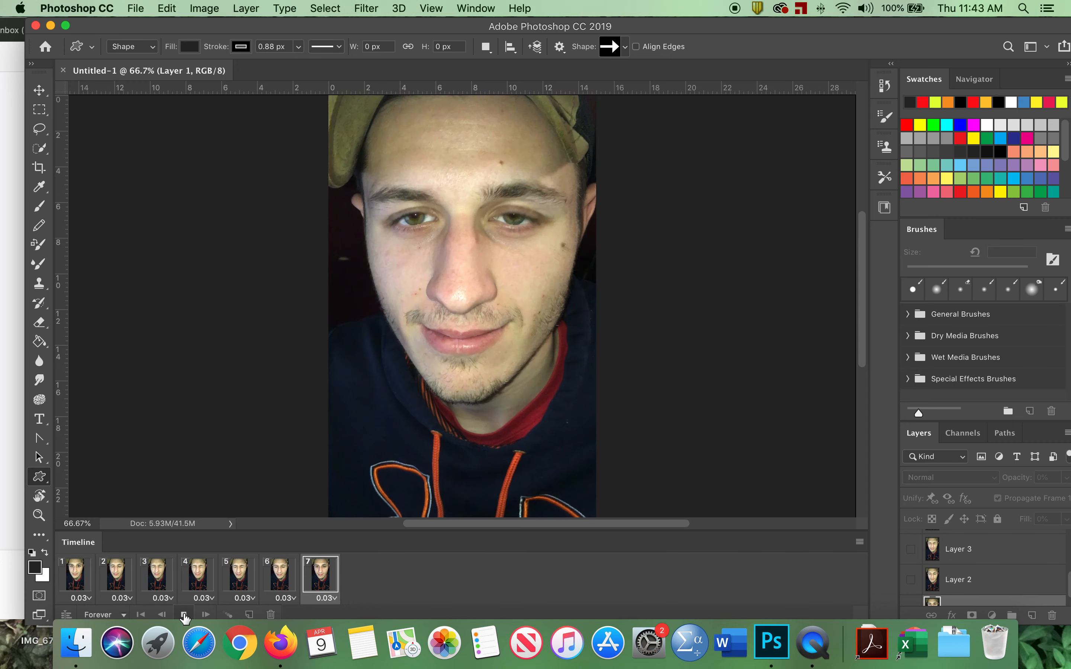
pyautogui.click(185, 615)
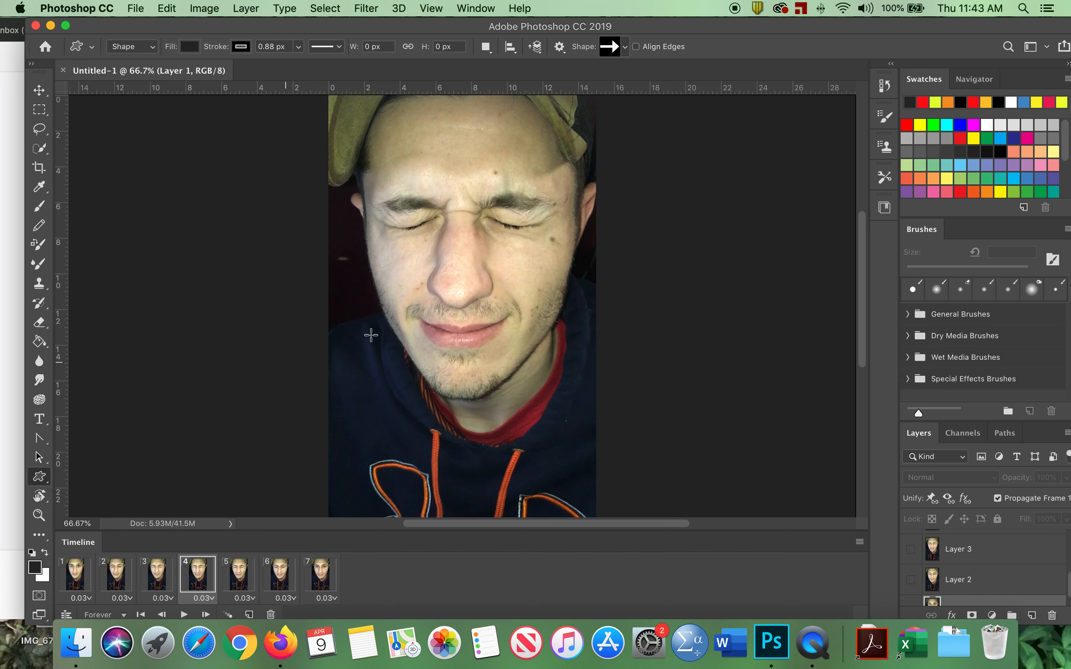
# Crop the animation canvas to a horizontal strip around the eyes and switch back to the Move tool.
pyautogui.click(40, 168)
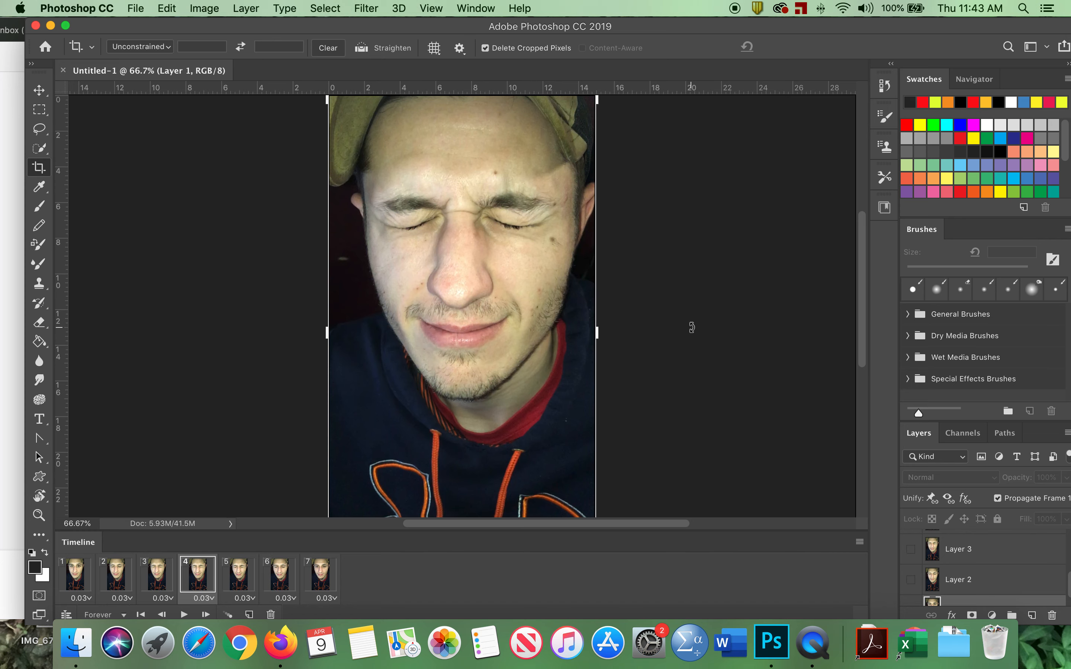
pyautogui.press('super+minus')
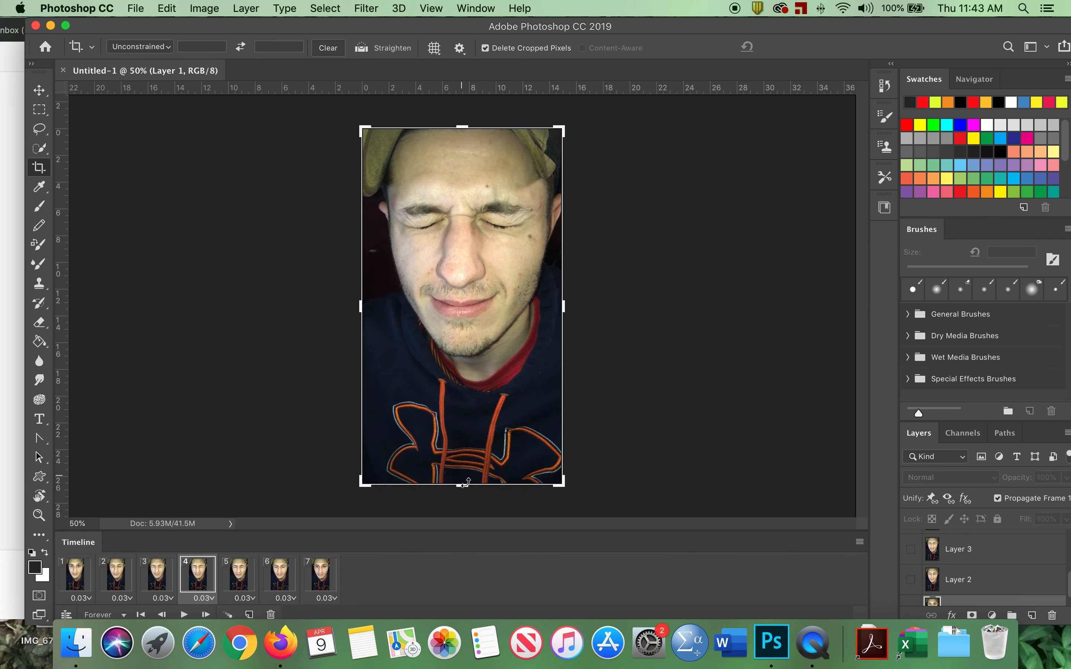
pyautogui.moveTo(463, 486); pyautogui.dragTo(463, 375)
pyautogui.moveTo(461, 239); pyautogui.dragTo(456, 257)
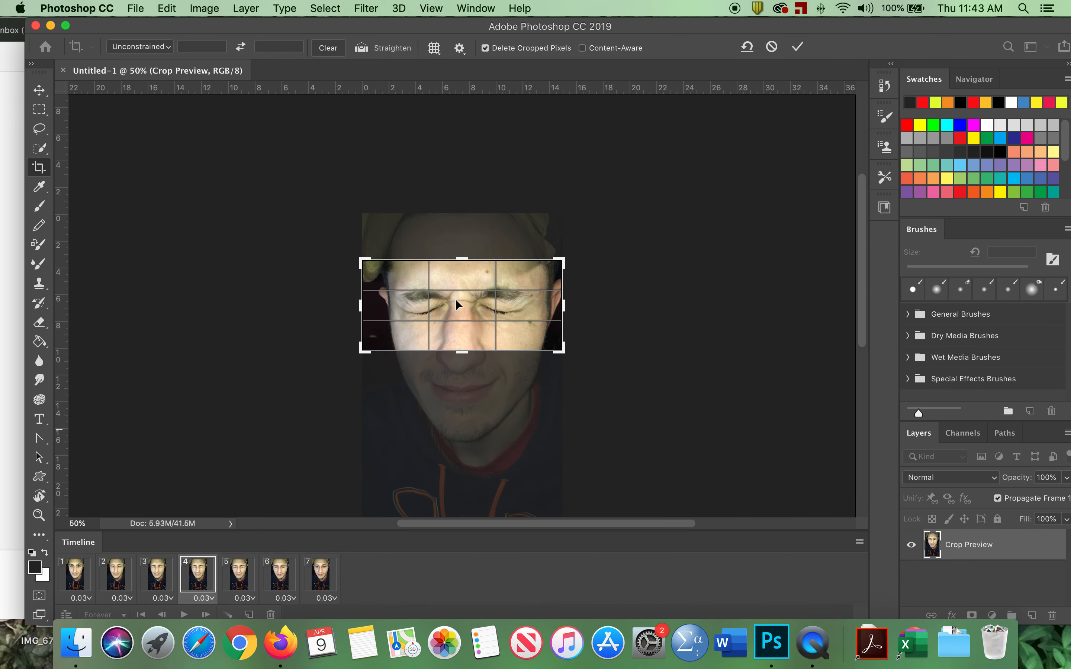
pyautogui.press('Return')
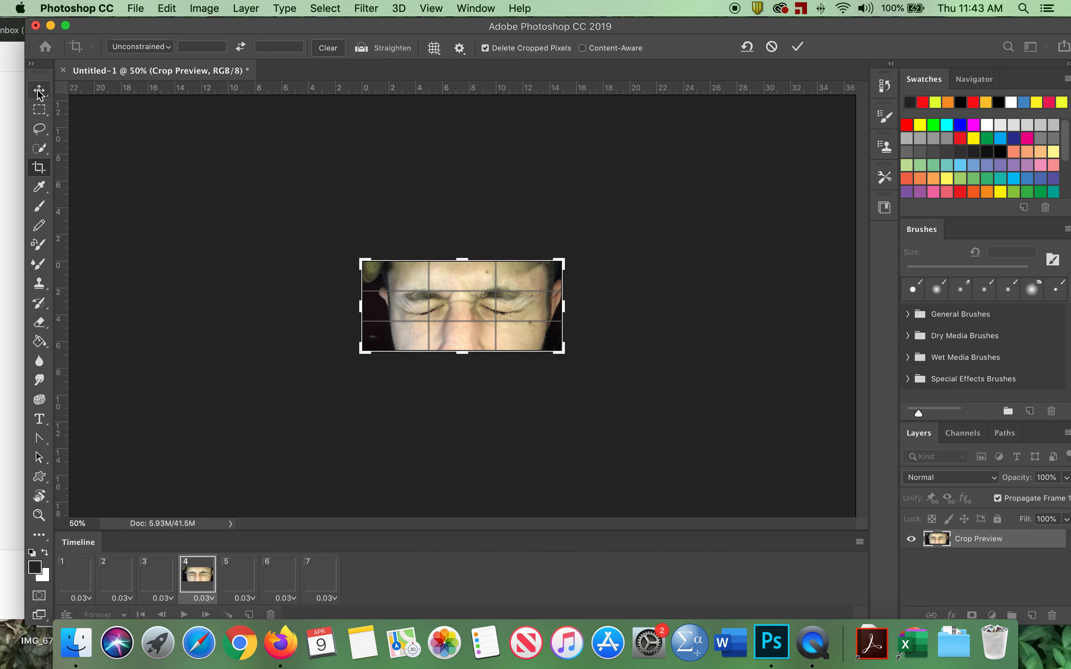
pyautogui.click(39, 90)
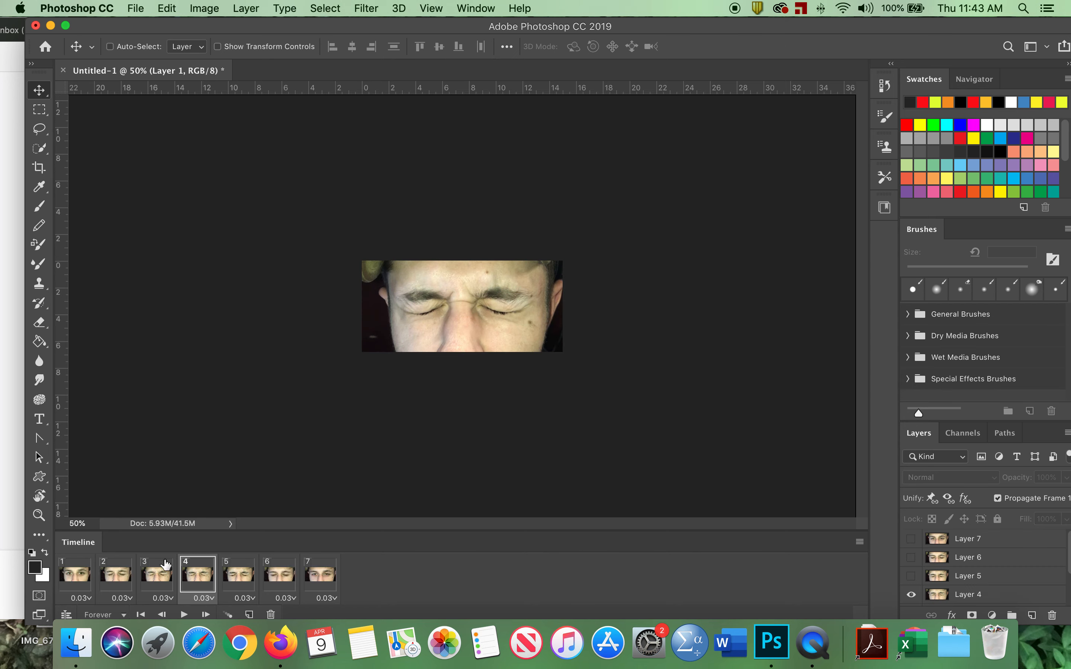
pyautogui.click(182, 614)
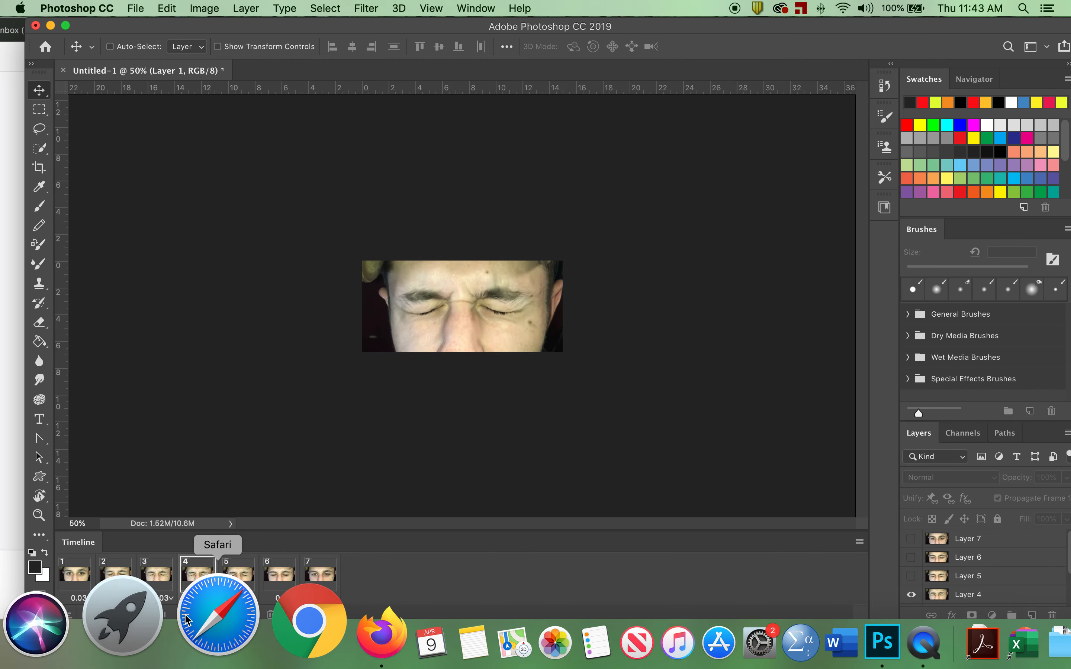
pyautogui.click(184, 615)
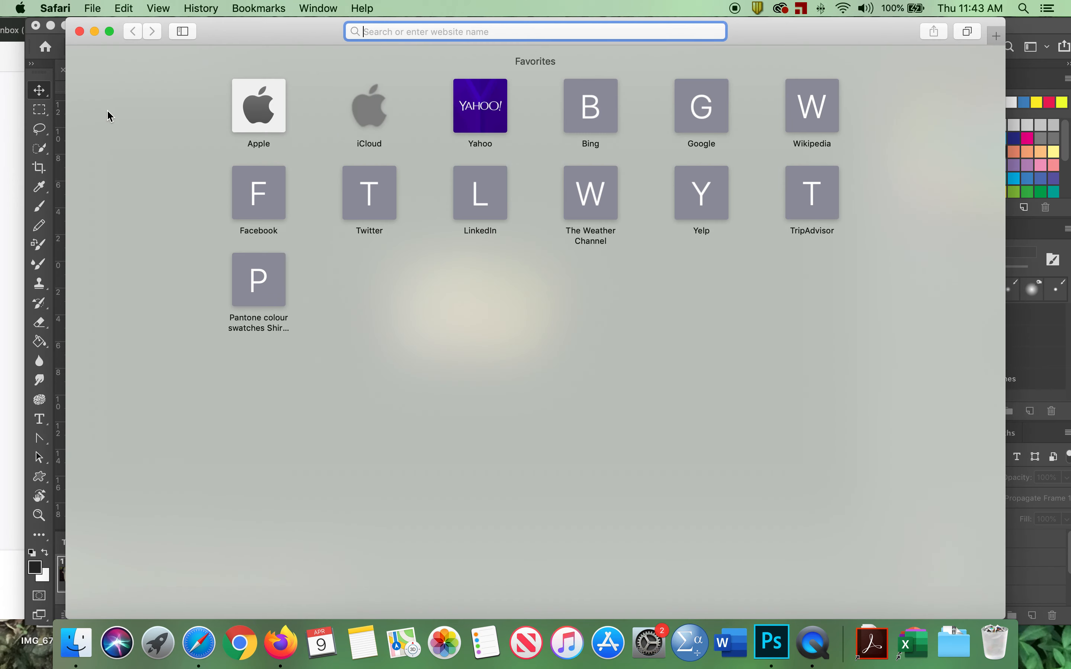
pyautogui.click(94, 32)
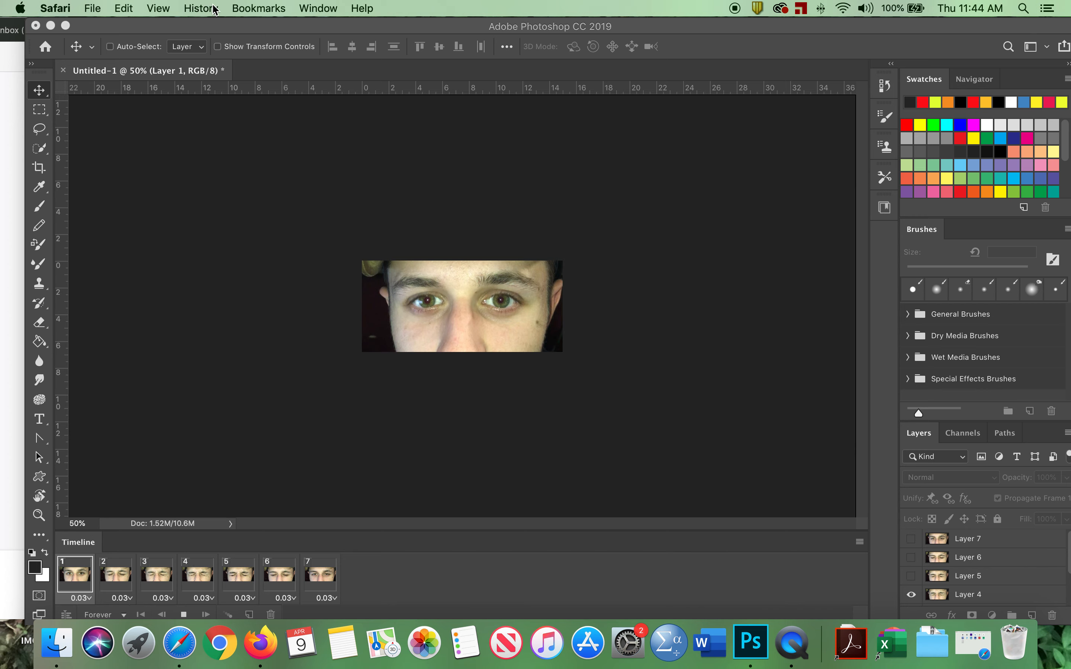
# Resize the animation image to a width of 800 pixels with proportional height.
pyautogui.click(173, 151)
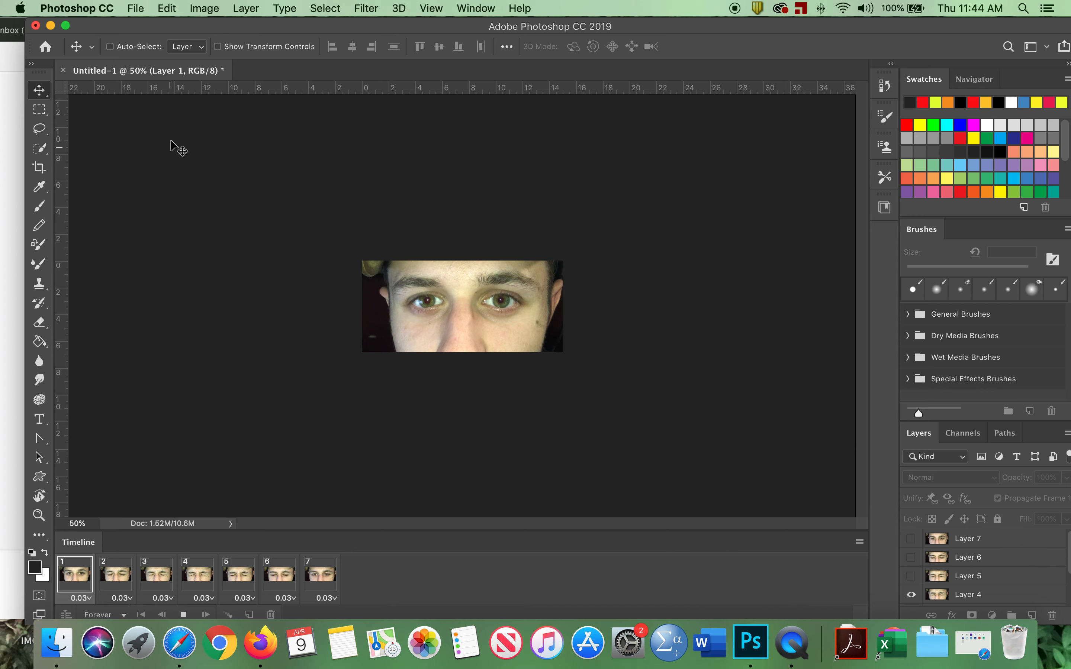
pyautogui.click(204, 7)
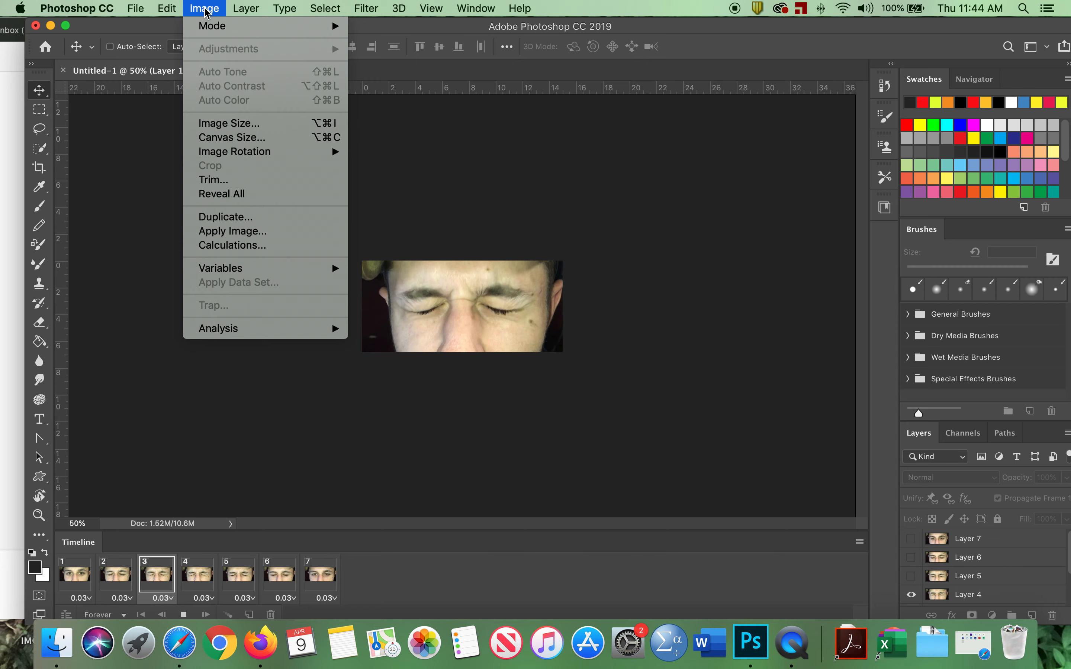
pyautogui.click(230, 124)
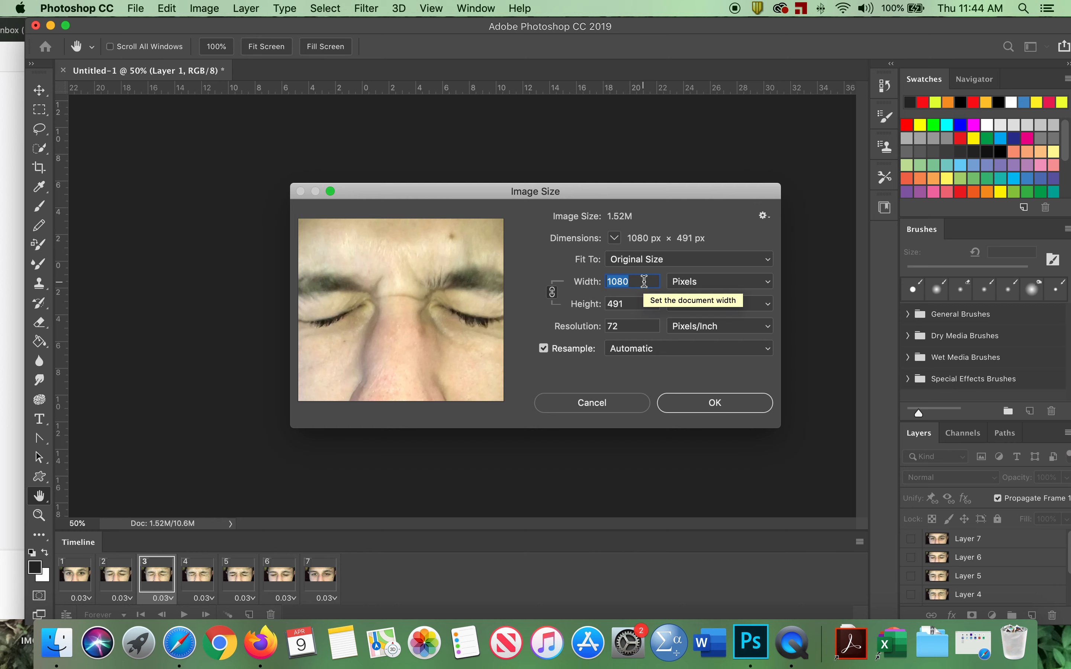
pyautogui.write('8--')
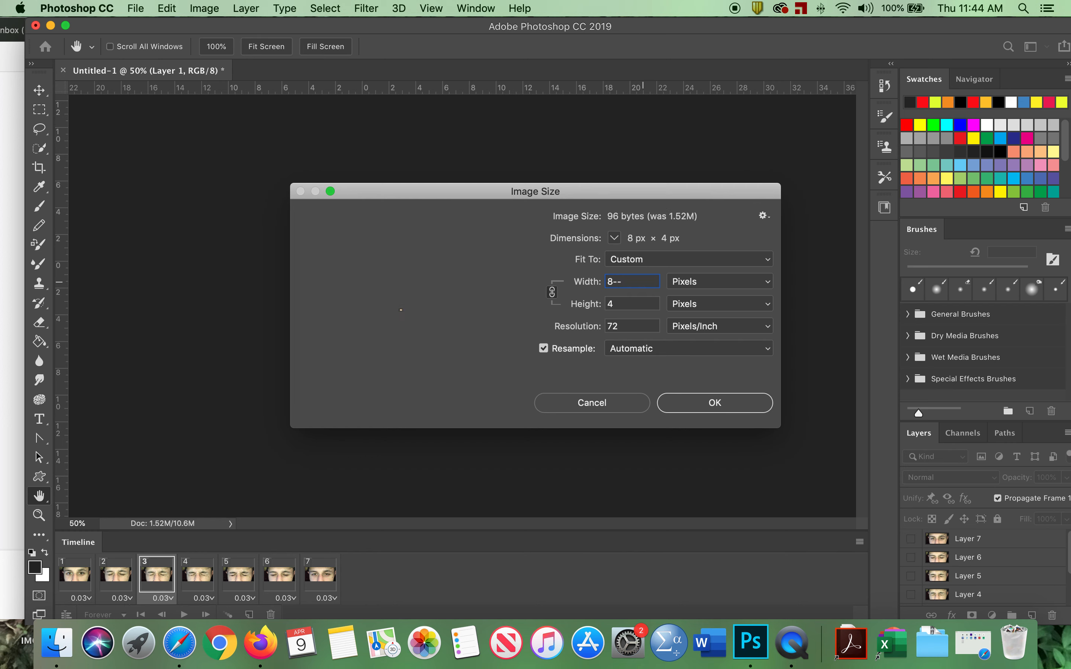
pyautogui.write('02')
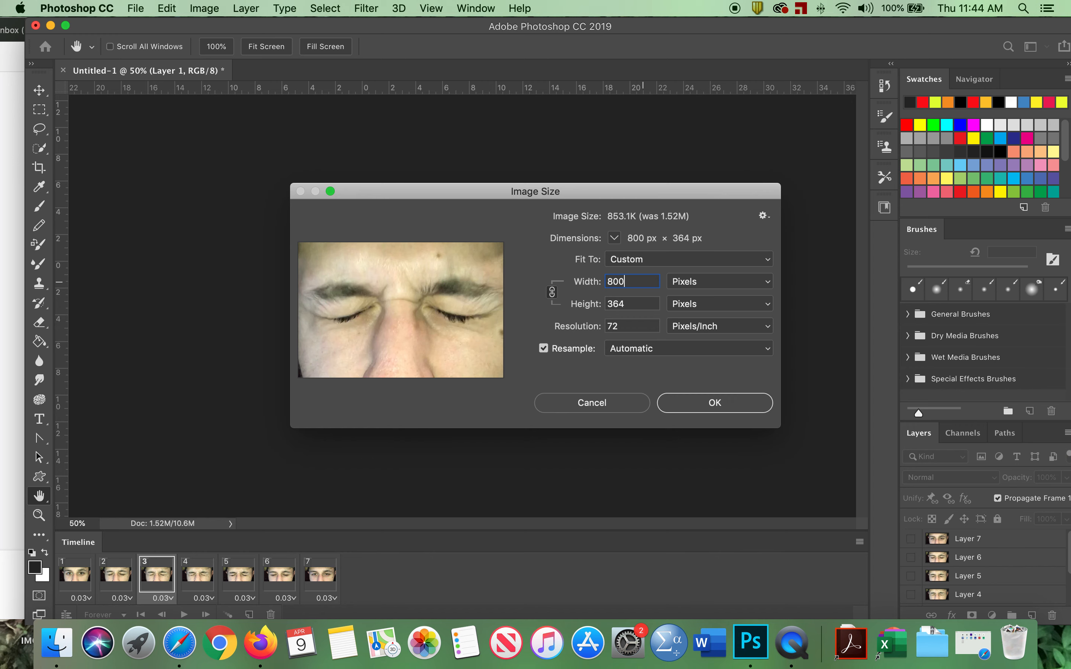
pyautogui.click(709, 407)
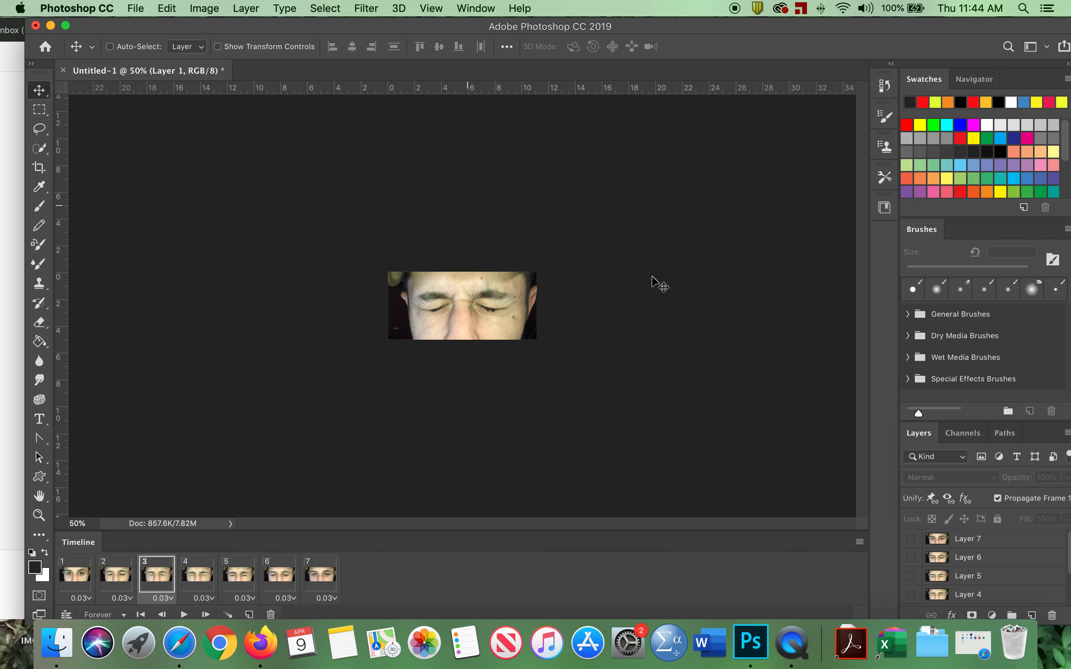
# Close the Brushes panel tab group.
pyautogui.click(1066, 231)
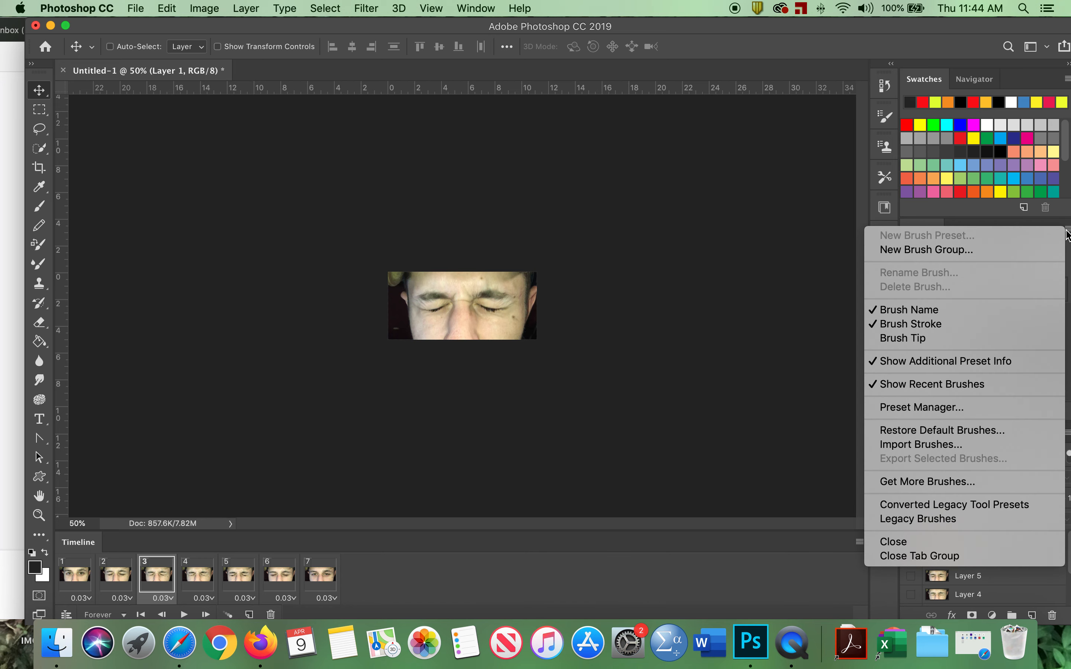
pyautogui.click(992, 557)
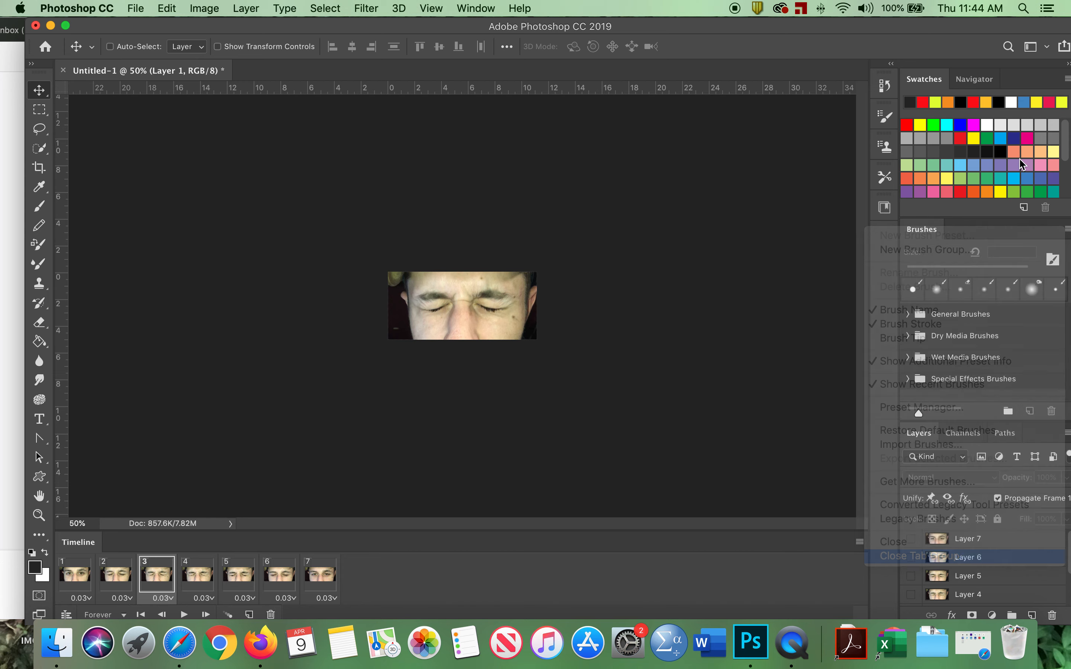
pyautogui.click(1066, 78)
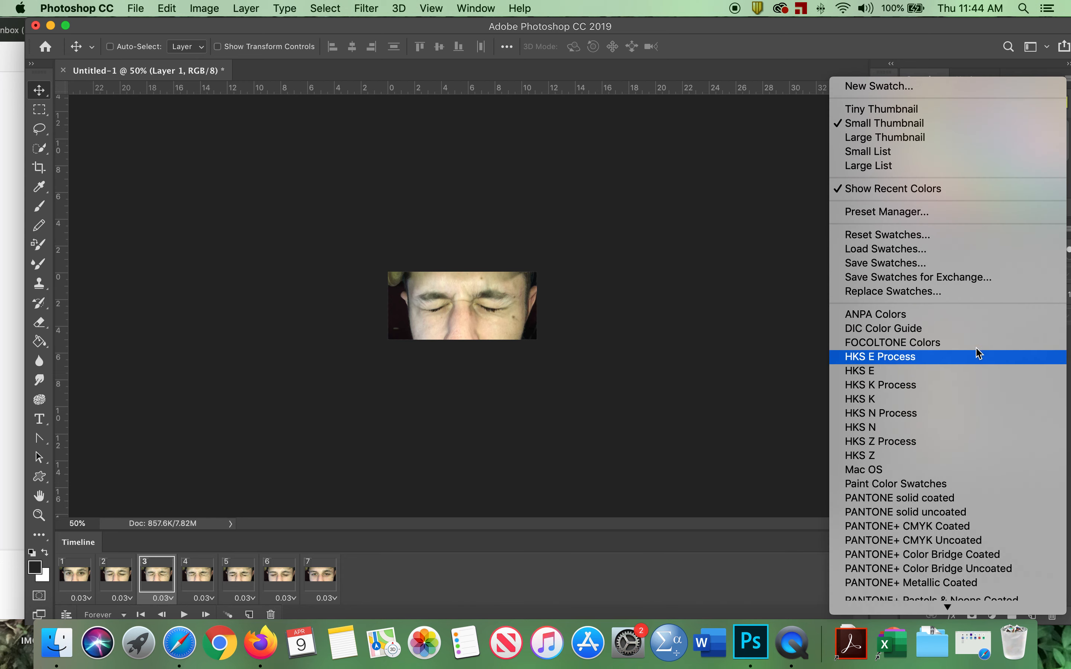
pyautogui.click(673, 174)
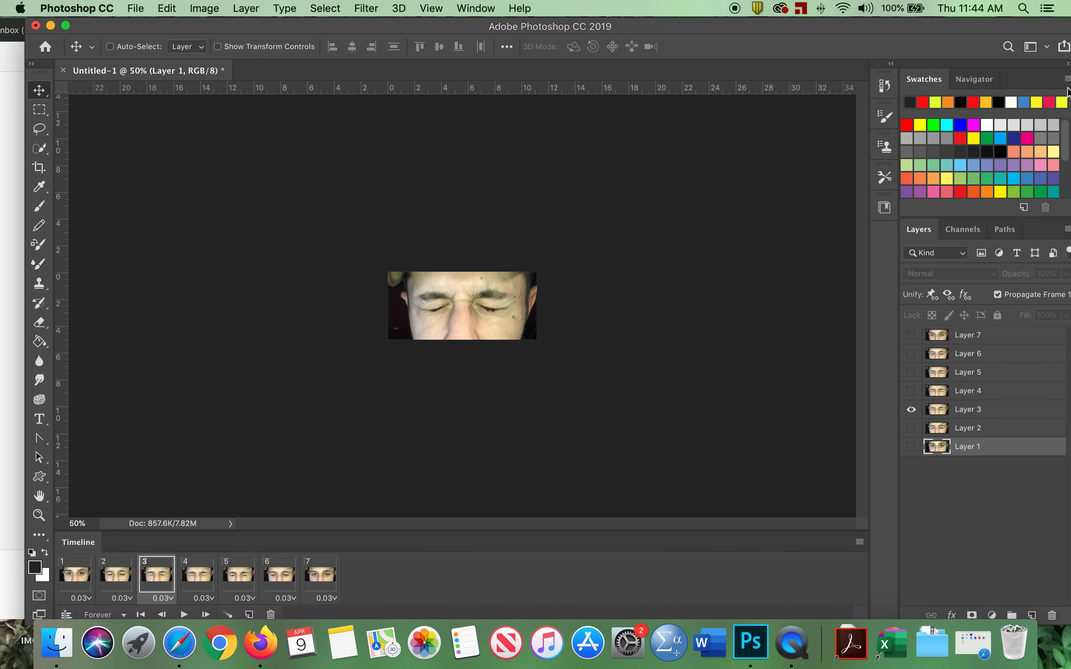
pyautogui.click(1068, 79)
pyautogui.click(710, 172)
# Select all the frame layers from Layer 7 to Layer 1 and put them into a new layer group.
pyautogui.click(972, 338)
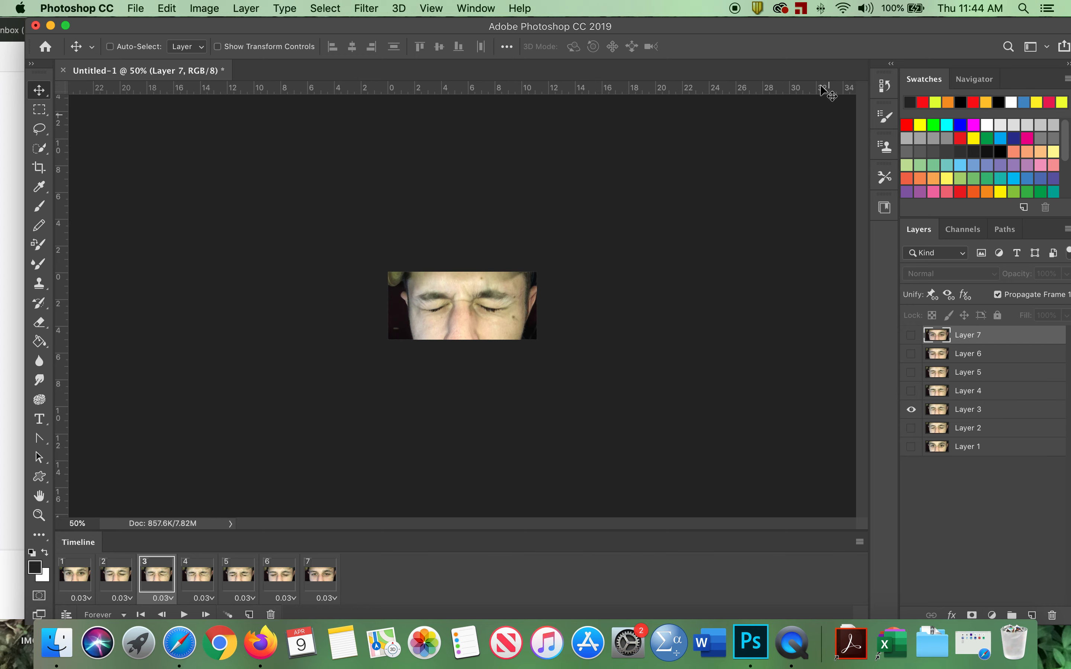
pyautogui.moveTo(764, 29); pyautogui.dragTo(691, 28)
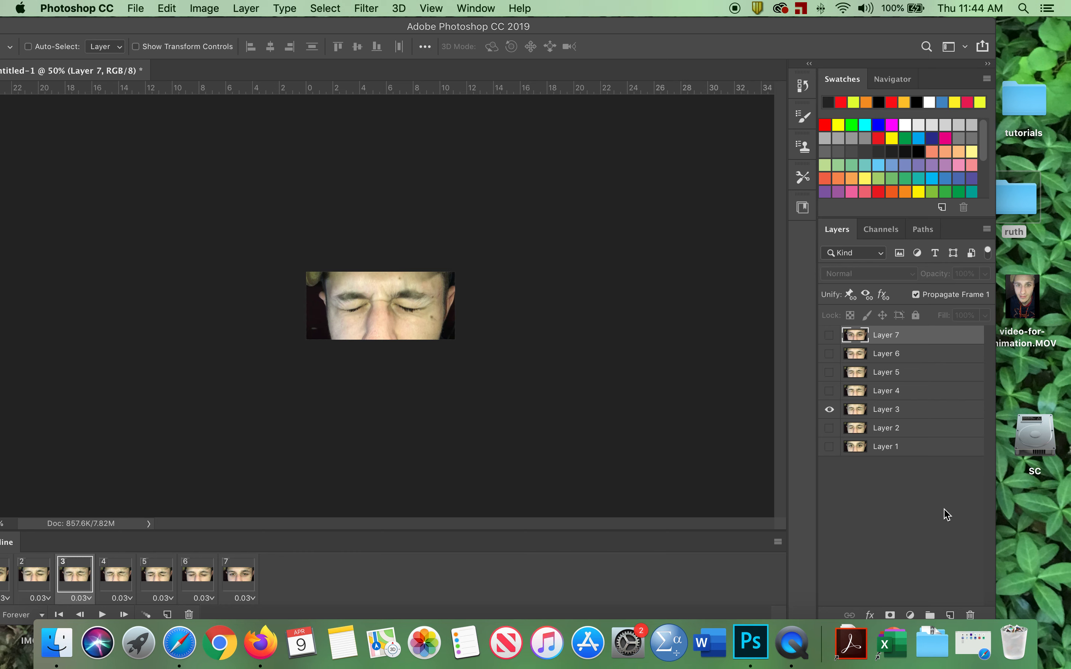
pyautogui.keyDown('shift'); pyautogui.click(862, 450); pyautogui.keyUp('shift')
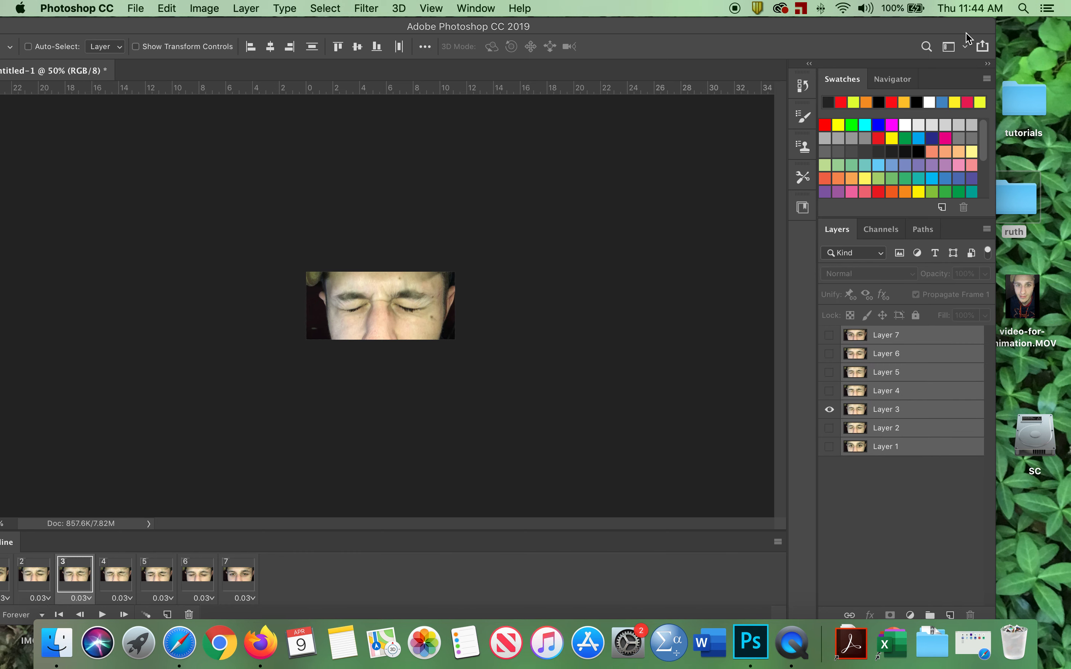
pyautogui.moveTo(983, 26); pyautogui.dragTo(933, 67)
pyautogui.click(867, 28)
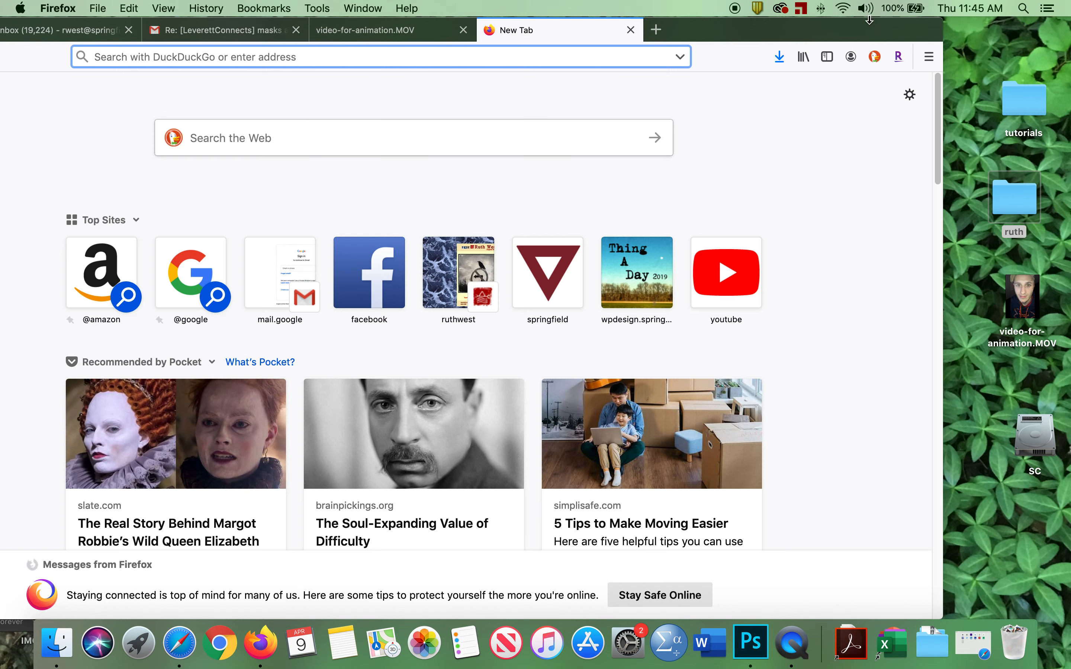
pyautogui.click(757, 633)
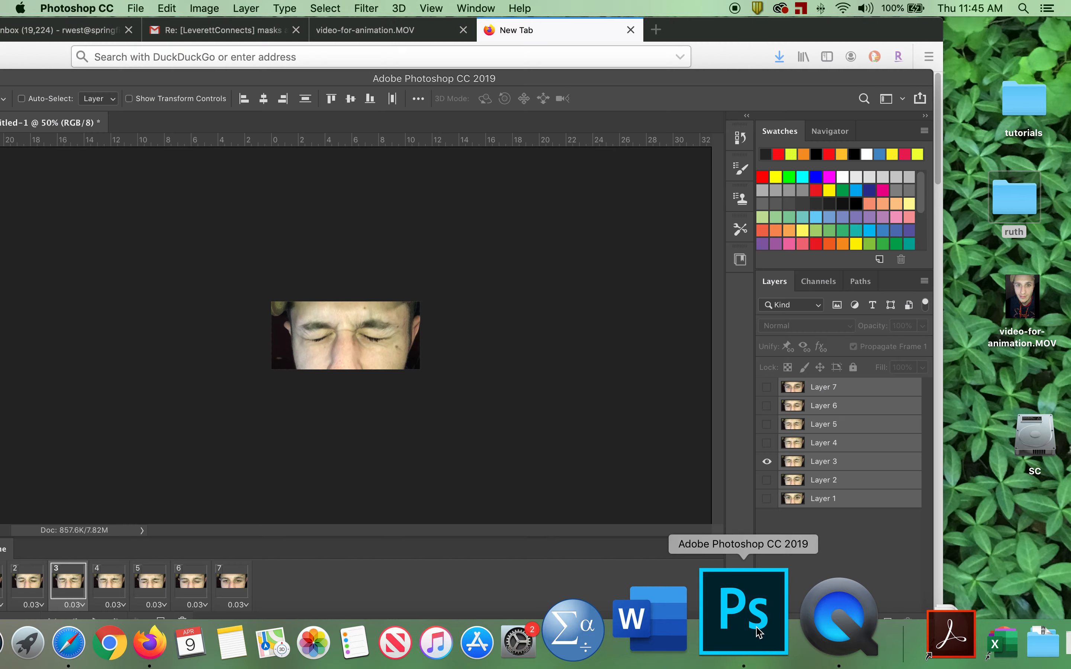
pyautogui.click(787, 31)
pyautogui.moveTo(788, 31); pyautogui.dragTo(794, 154)
pyautogui.moveTo(256, 86); pyautogui.dragTo(359, 6)
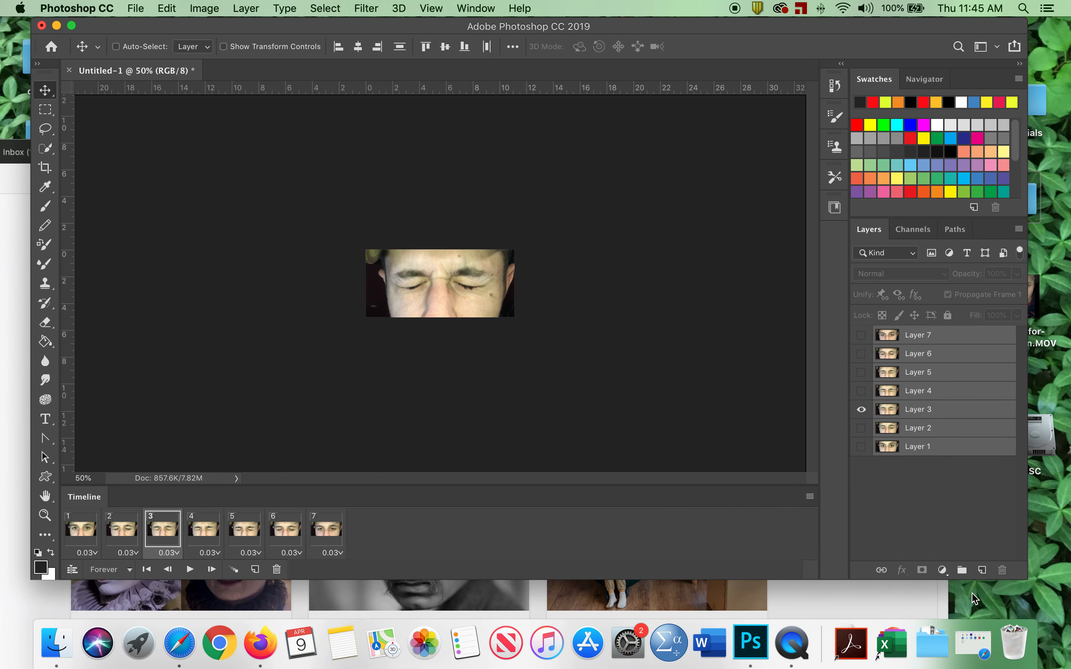
pyautogui.click(962, 572)
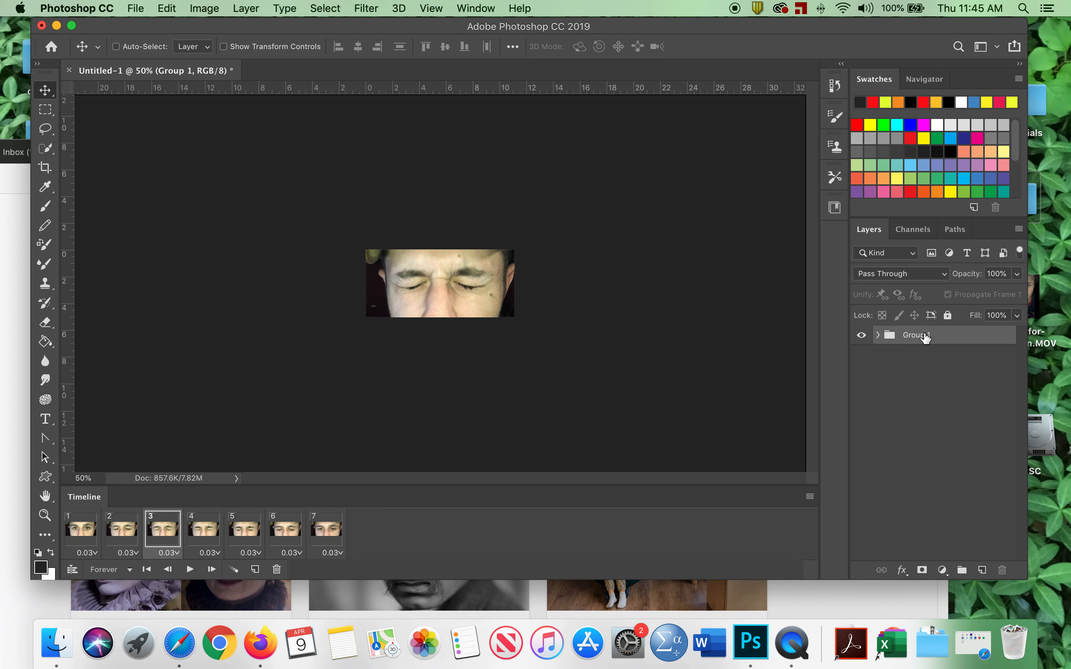
pyautogui.press('b')
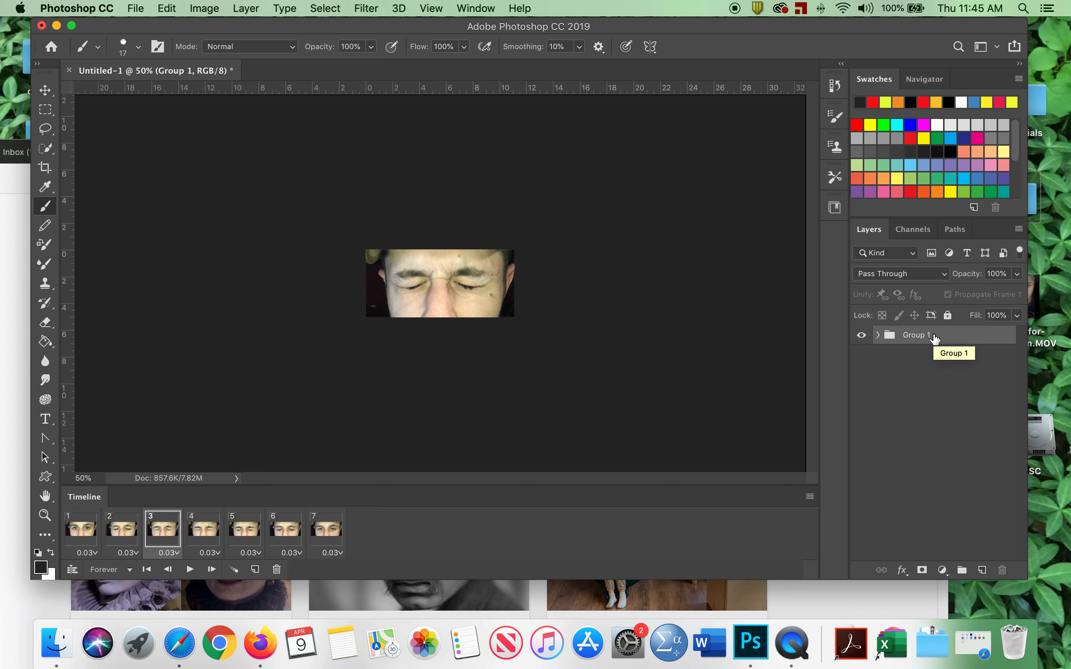
pyautogui.click(878, 335)
pyautogui.click(879, 336)
pyautogui.click(863, 335)
pyautogui.click(865, 336)
# Add a Color Balance adjustment layer with midtones at Cyan/Red +52, Magenta/Green +100 and Yellow/Blue -100.
pyautogui.click(942, 571)
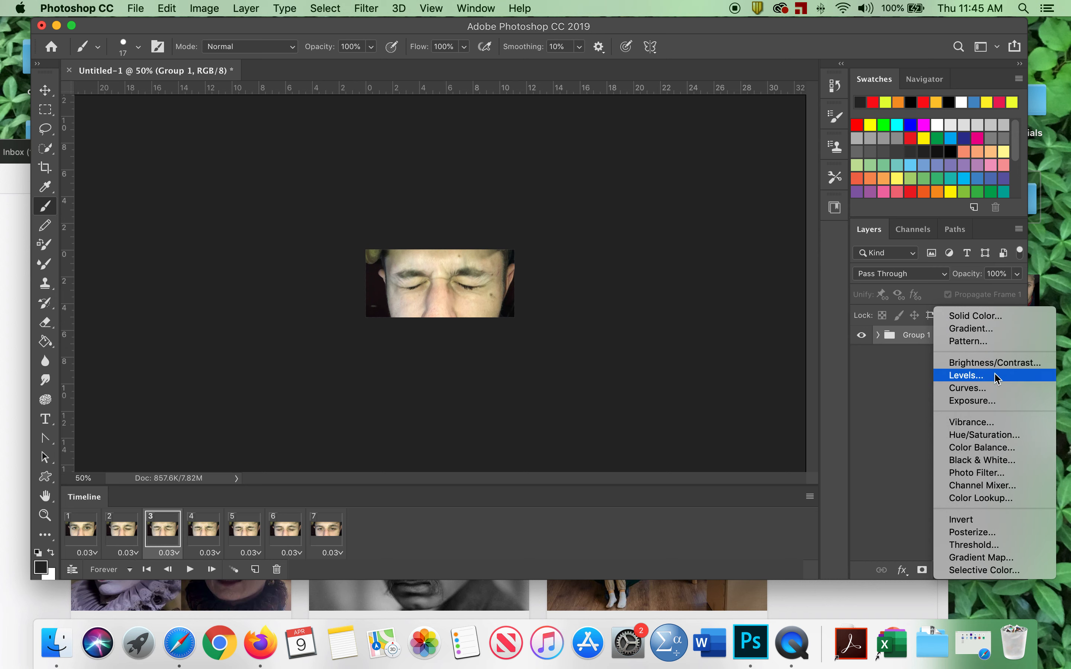
pyautogui.click(994, 448)
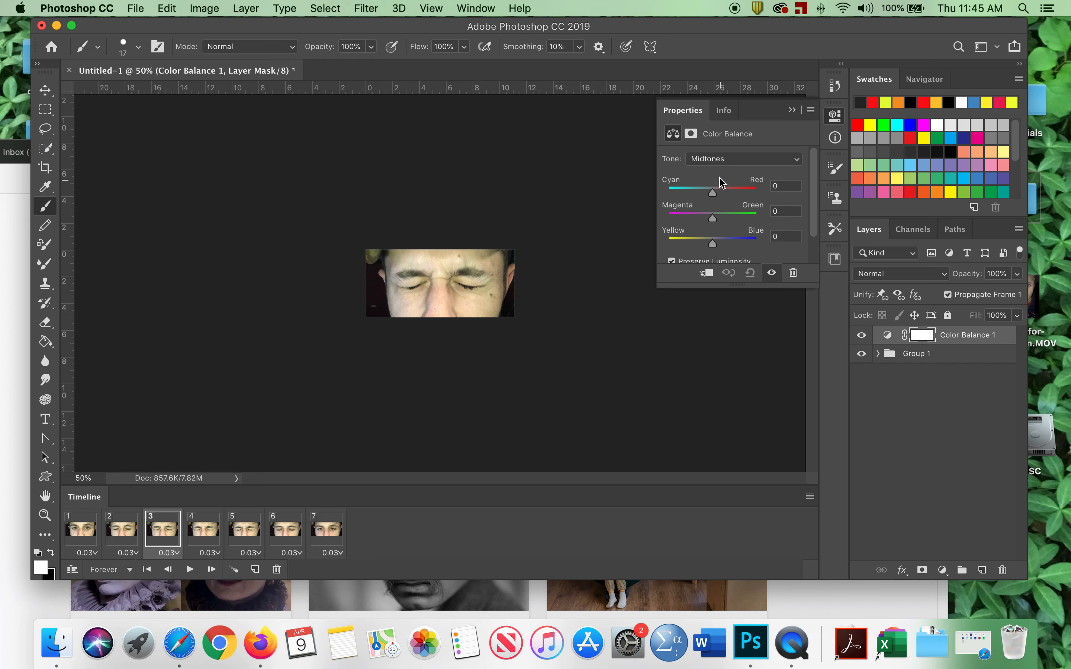
pyautogui.moveTo(712, 193); pyautogui.dragTo(791, 225)
pyautogui.moveTo(712, 243); pyautogui.dragTo(657, 243)
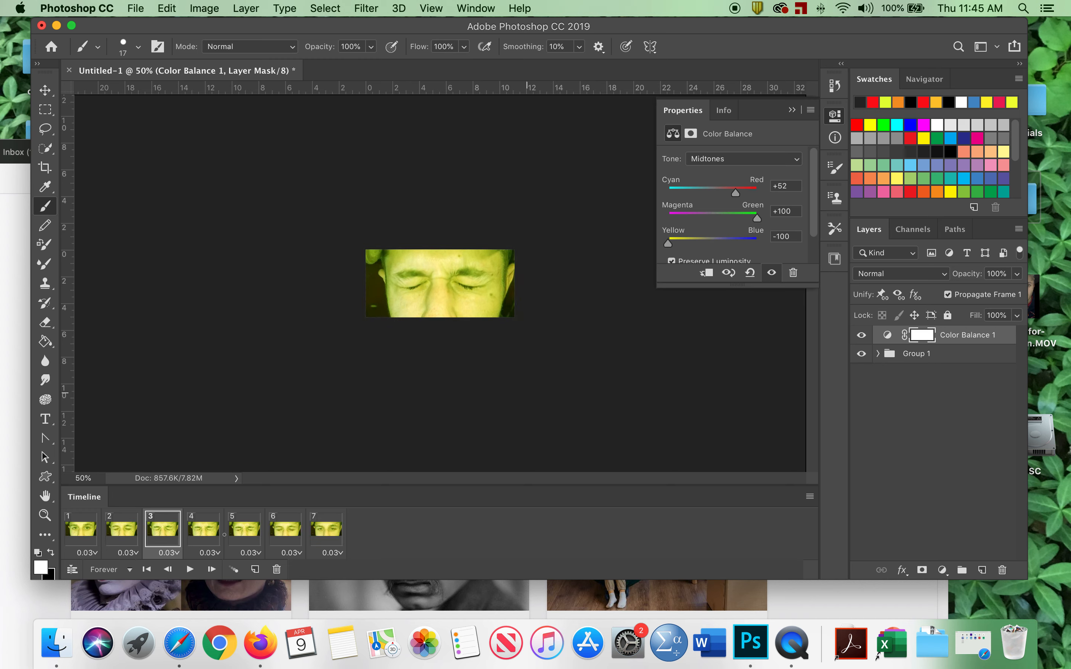
# Preview the animation playback, stop it, and collapse the Properties panel.
pyautogui.click(193, 571)
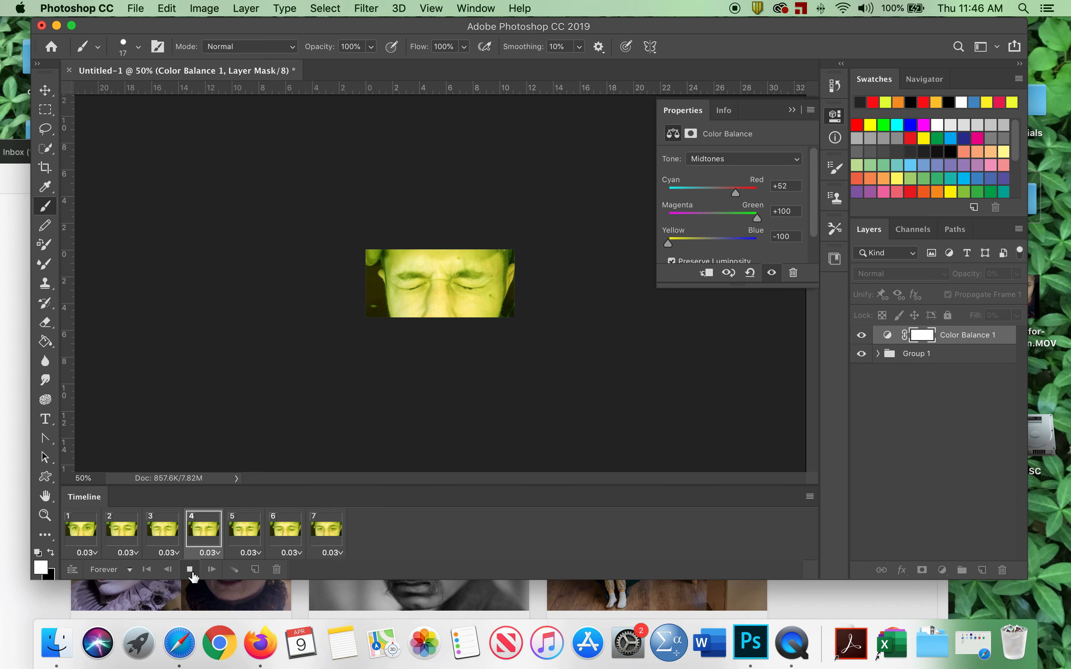
pyautogui.click(191, 571)
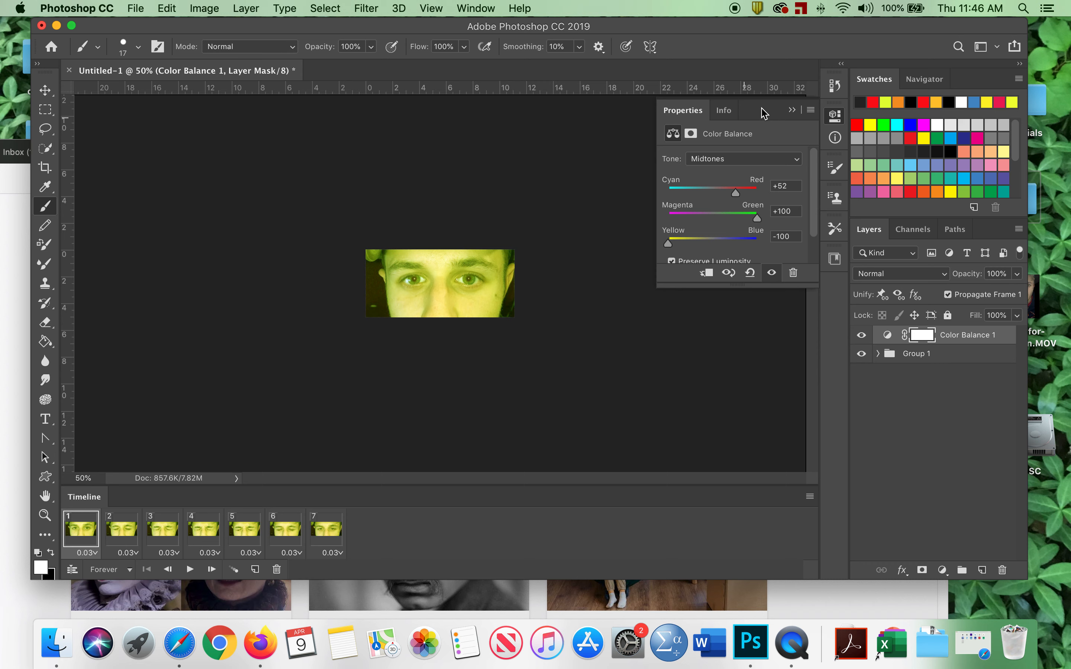
pyautogui.click(792, 110)
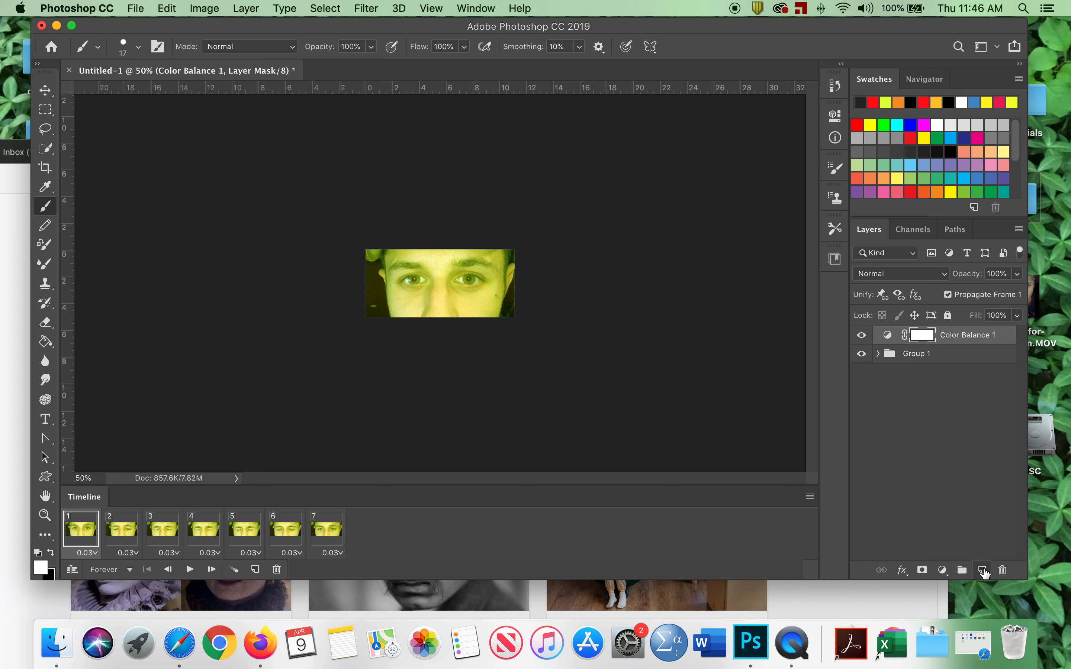
# Add a Posterize adjustment layer above the Color Balance and set its levels to 8.
pyautogui.click(942, 571)
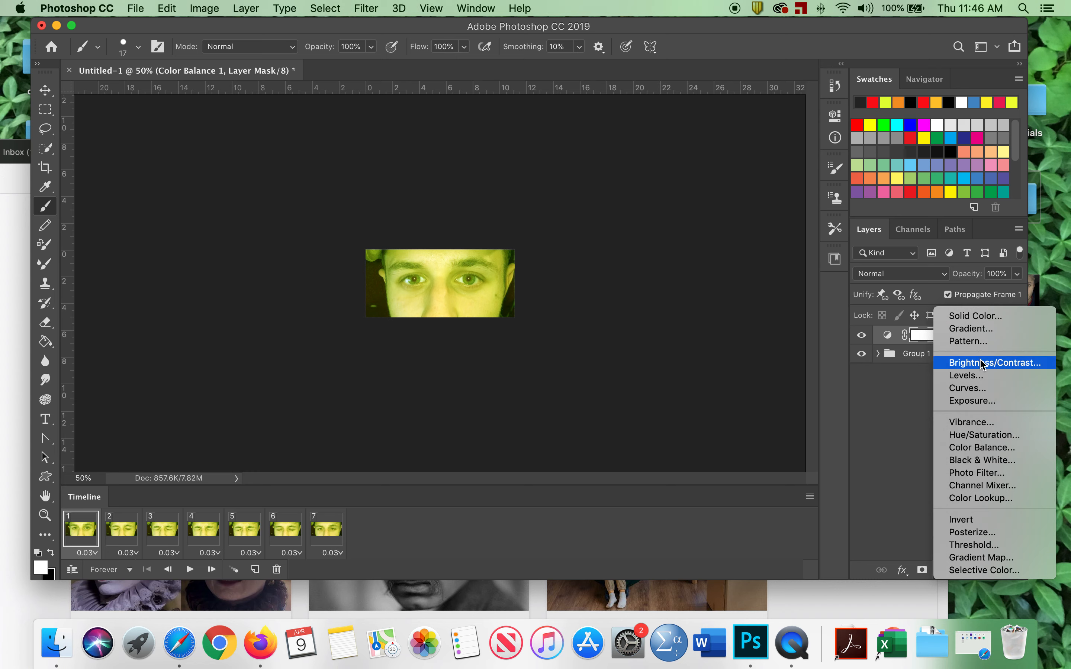
pyautogui.click(974, 532)
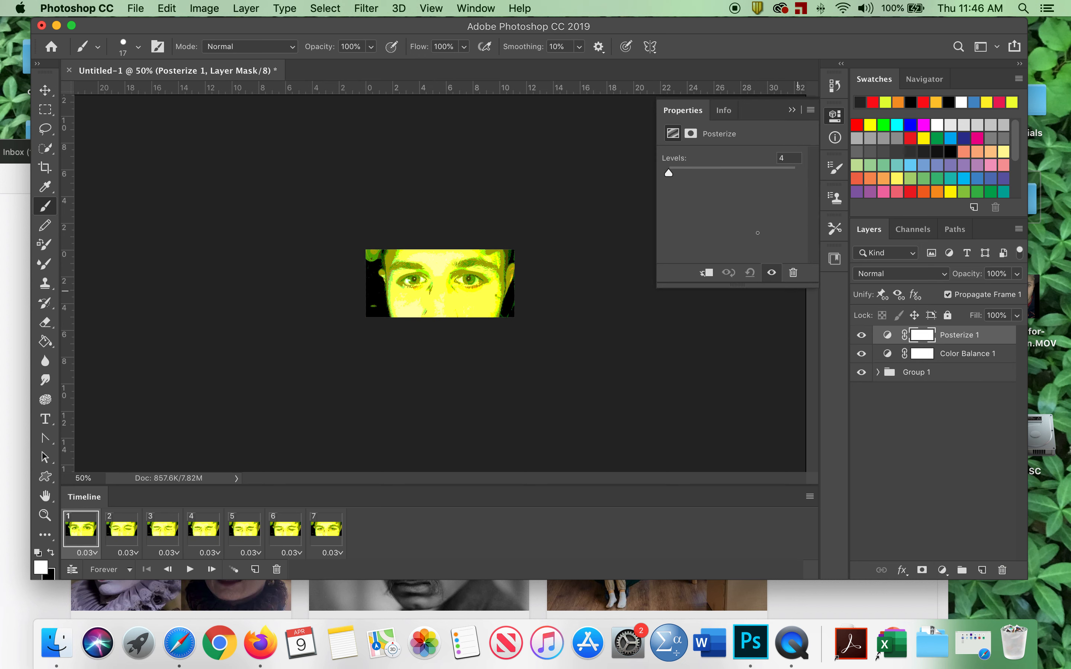
pyautogui.moveTo(672, 173)
pyautogui.mouseDown()
pyautogui.moveTo(696, 175)
pyautogui.moveTo(672, 173)
pyautogui.mouseUp()
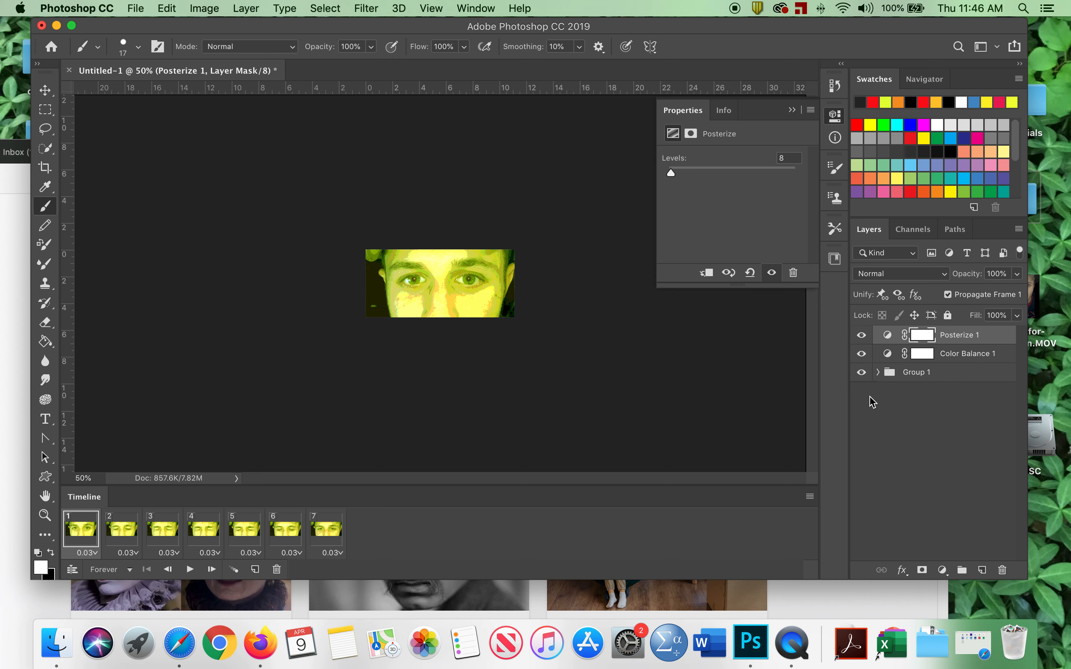
pyautogui.click(902, 405)
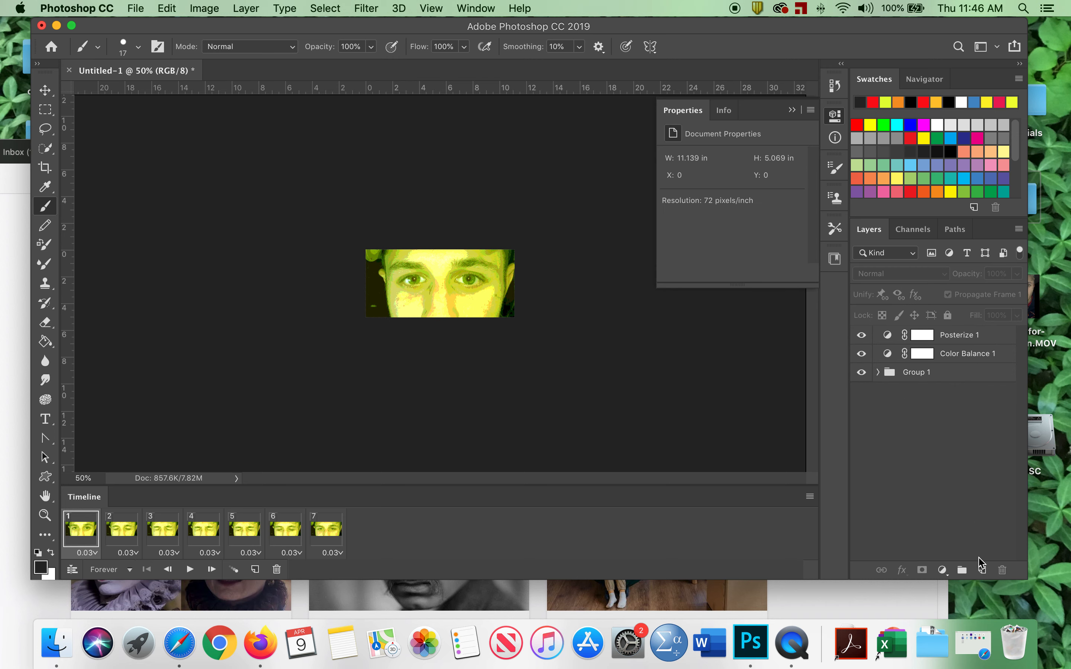
pyautogui.click(982, 570)
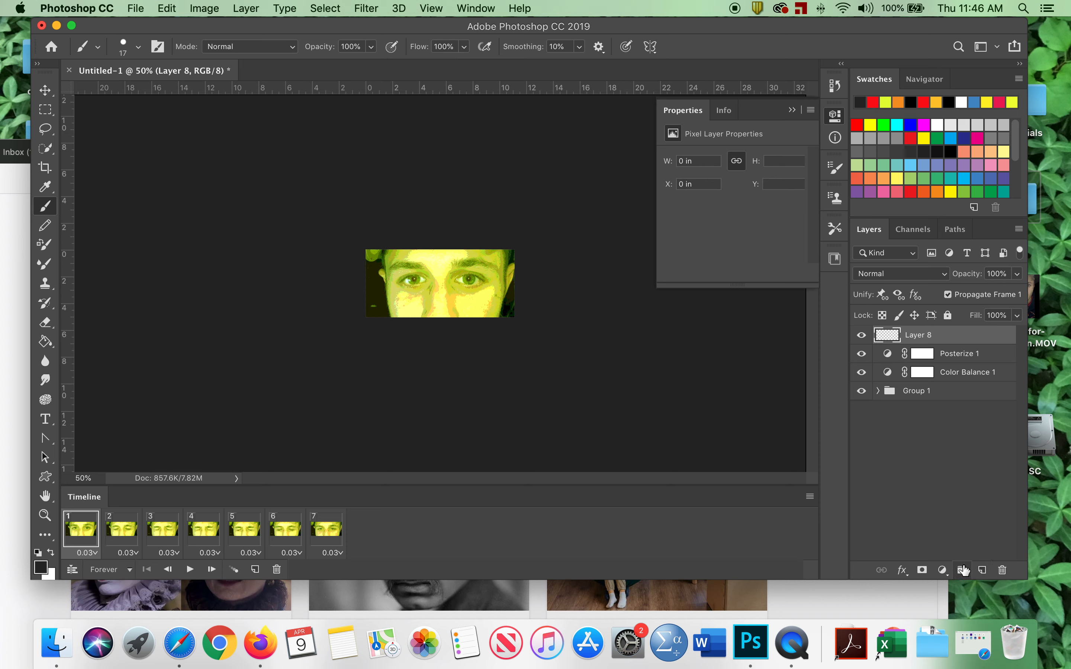
pyautogui.click(1002, 570)
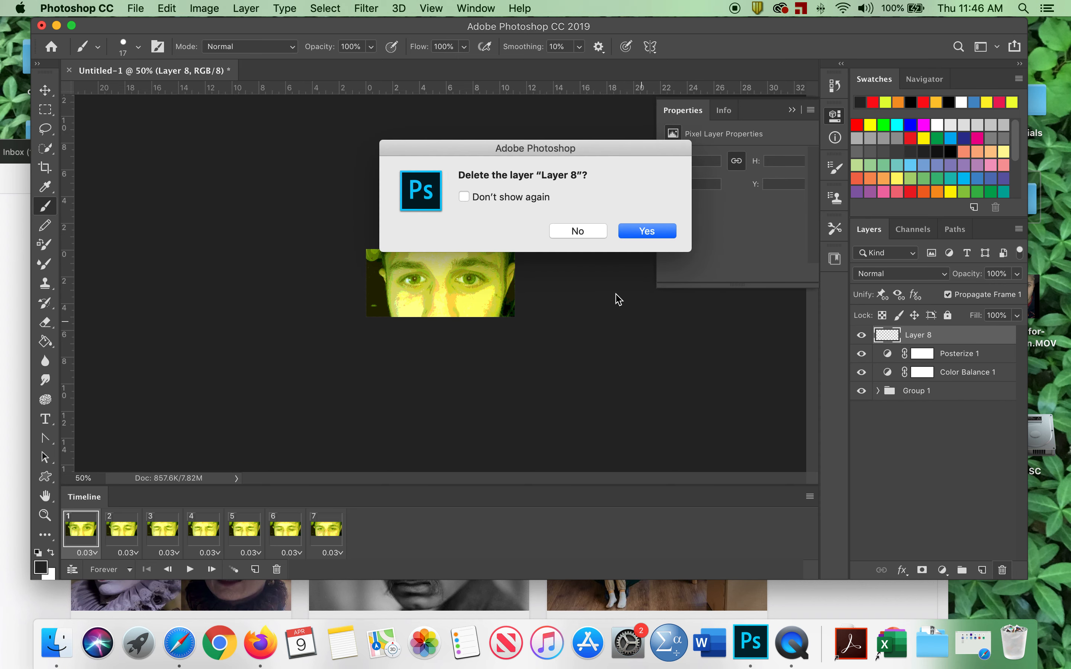
pyautogui.click(645, 234)
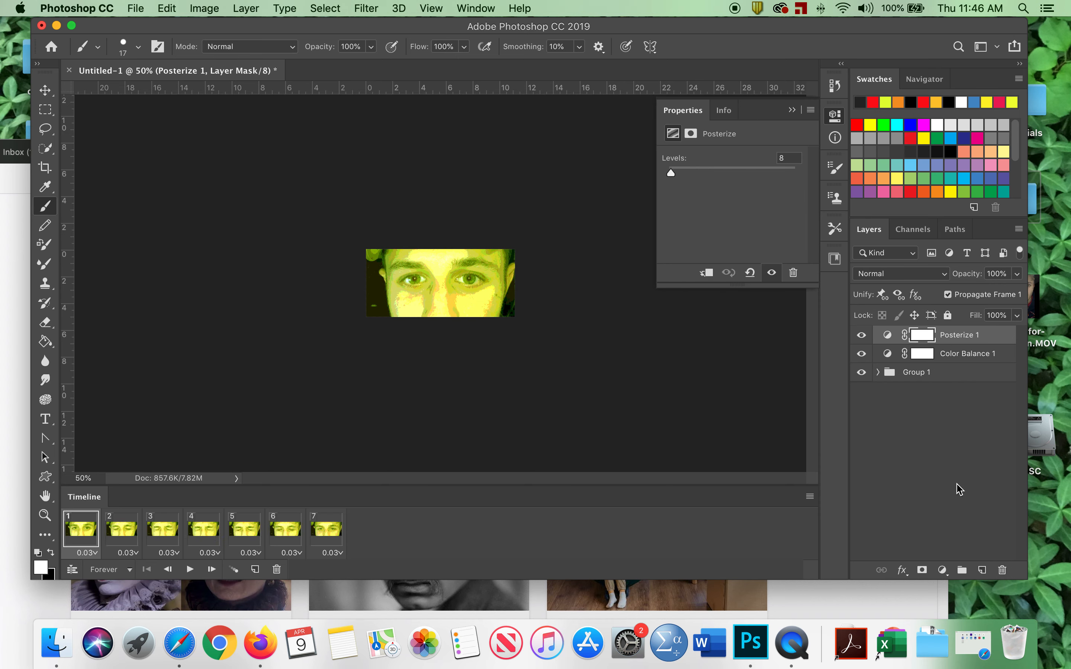
# Add a Solid Color fill layer on top and set its colour to bright red.
pyautogui.click(942, 570)
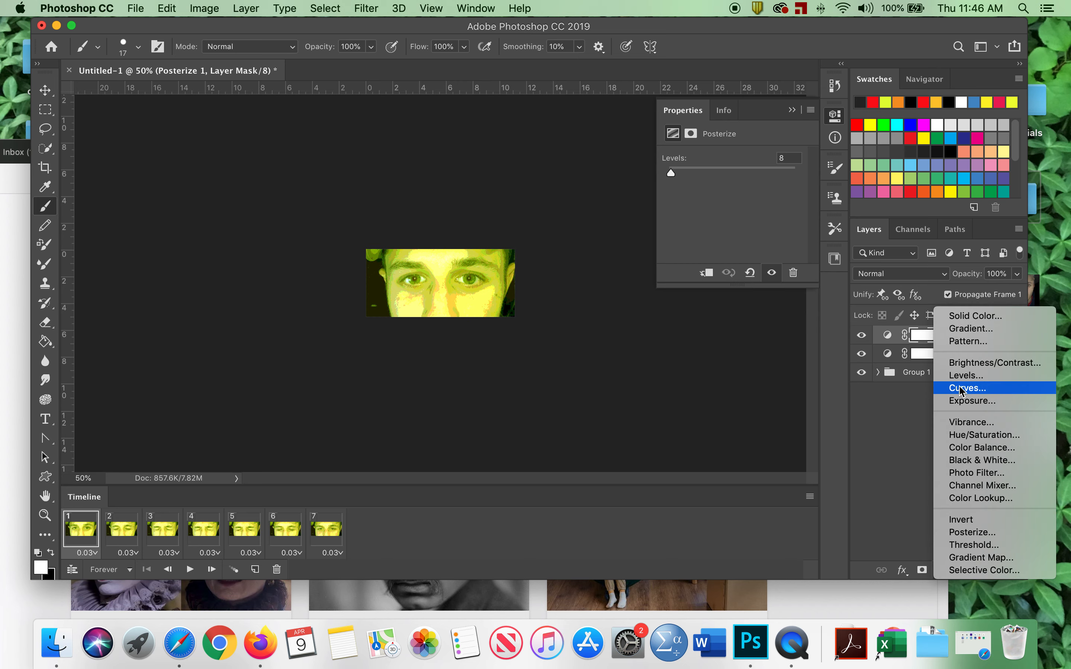
pyautogui.click(963, 325)
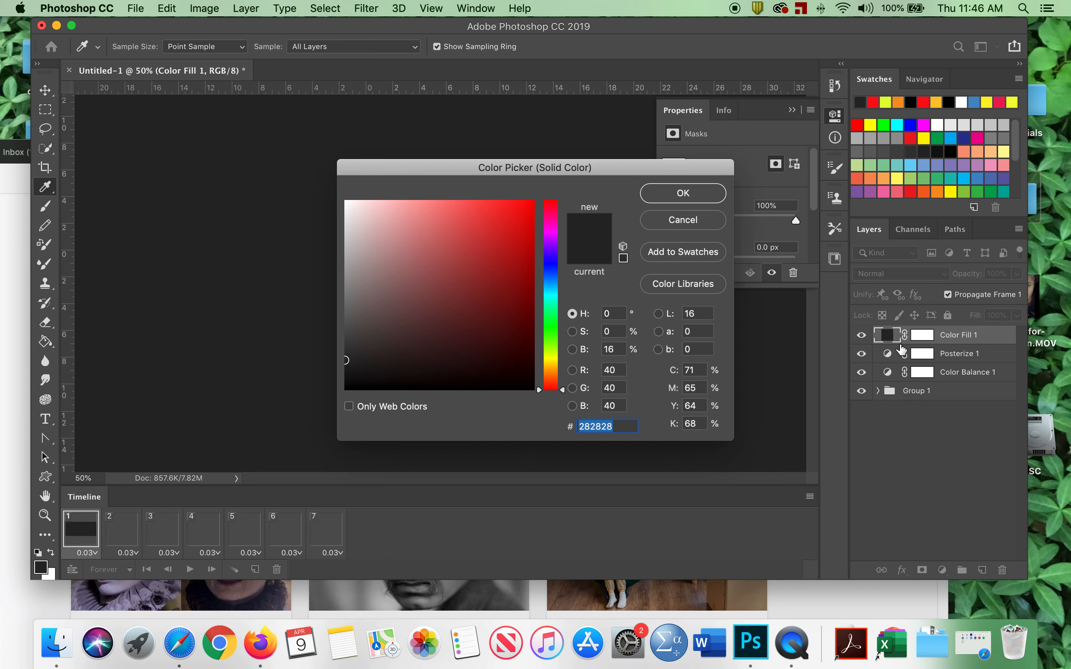
pyautogui.moveTo(468, 280); pyautogui.dragTo(602, 170)
pyautogui.click(668, 195)
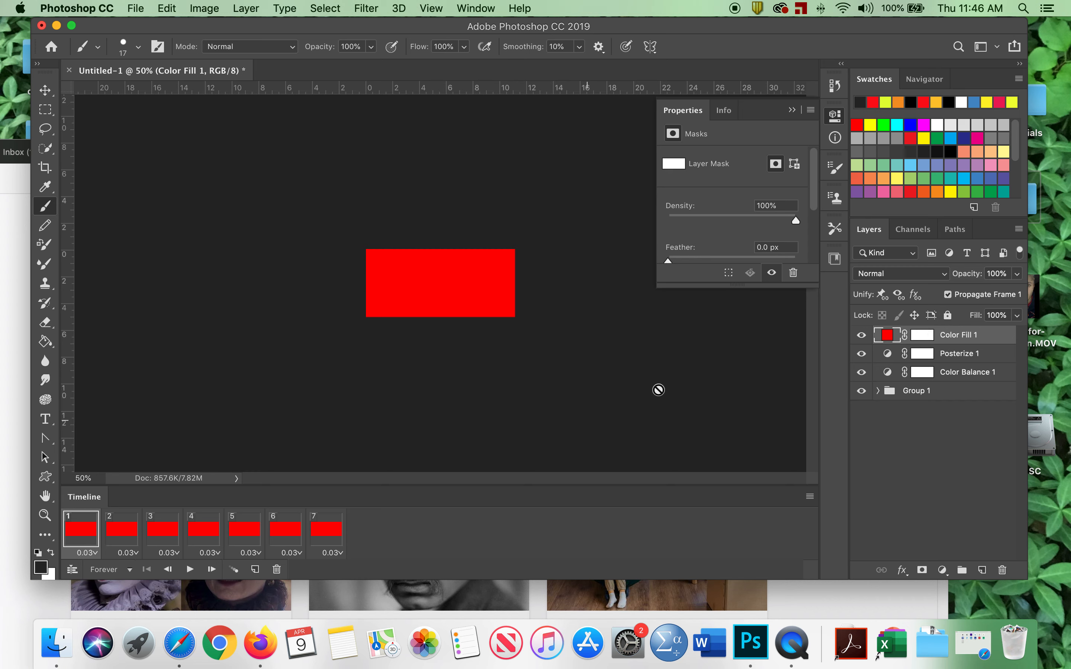
# Set the Color Fill layer's blend mode to Difference.
pyautogui.click(943, 275)
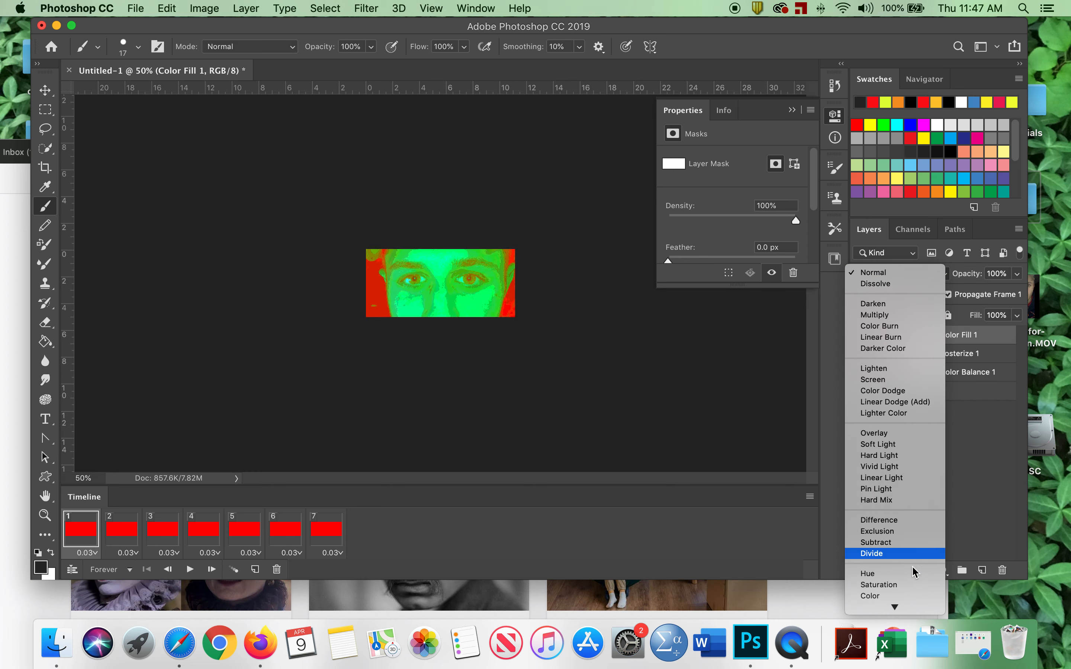
pyautogui.click(879, 520)
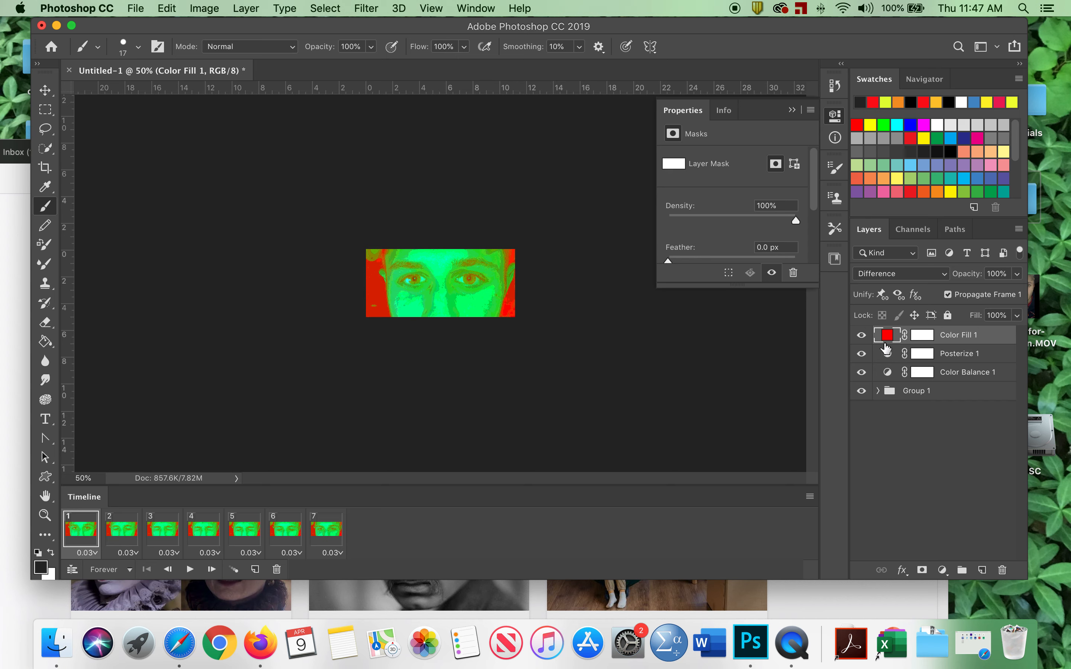
# Erase the Color Fill layer mask over the eyes with a 55 px, 0% hardness eraser.
pyautogui.click(924, 336)
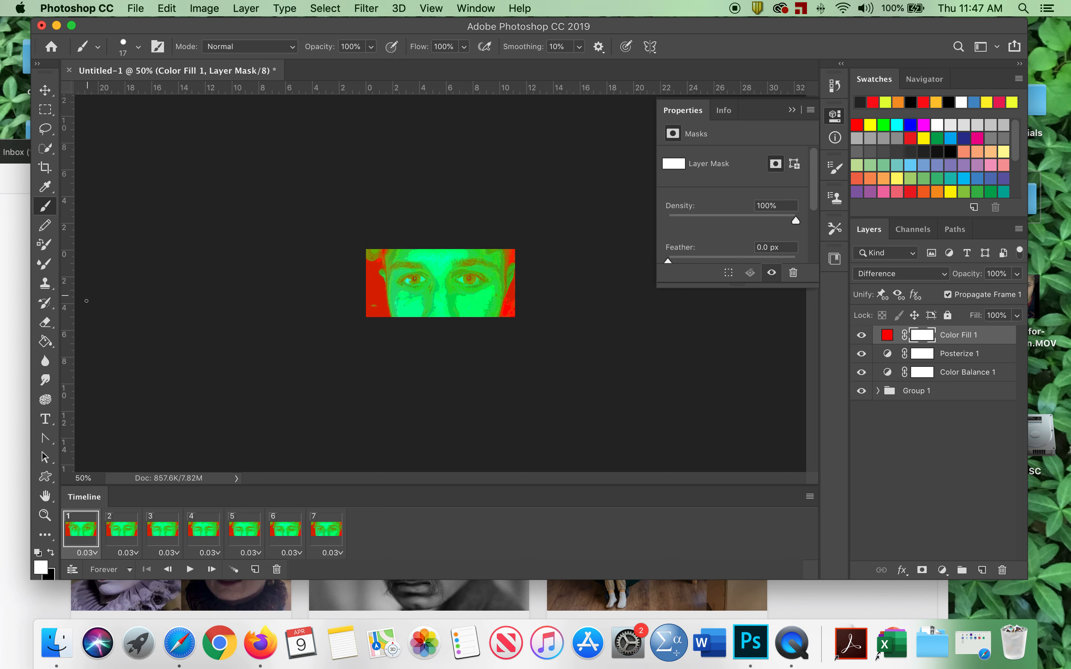
pyautogui.click(53, 323)
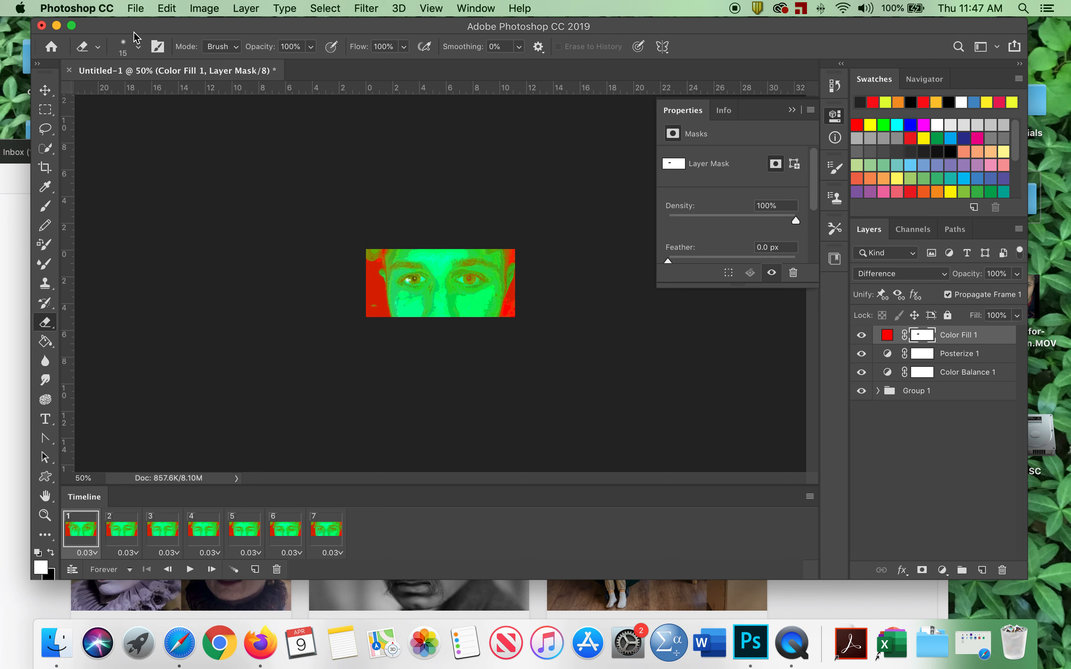
pyautogui.click(138, 46)
pyautogui.moveTo(132, 93); pyautogui.dragTo(140, 93)
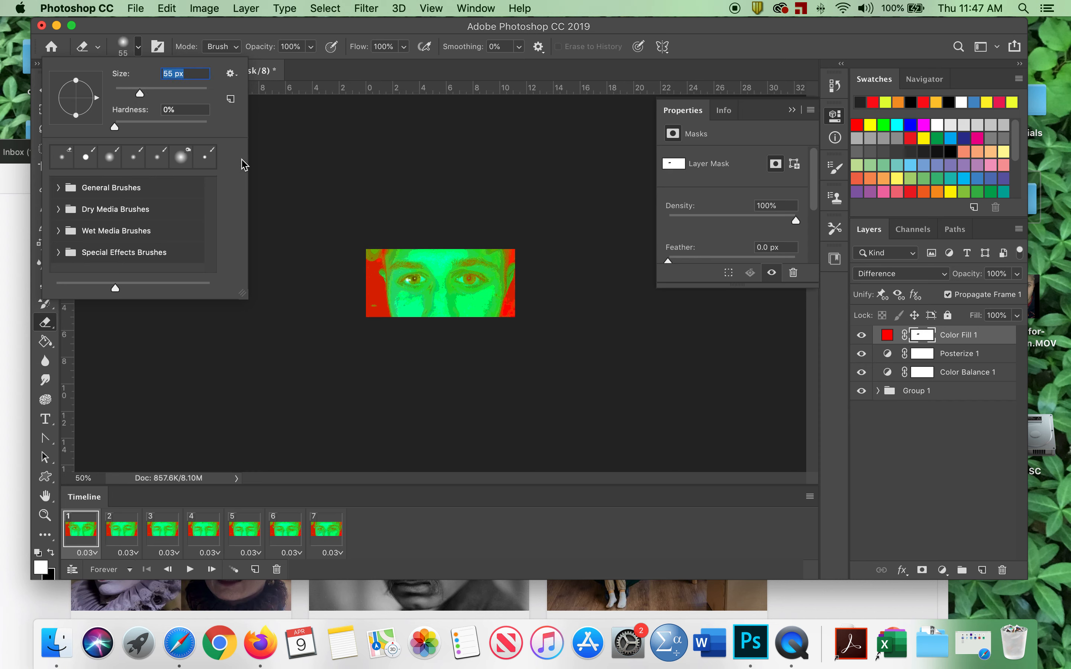
pyautogui.moveTo(419, 276); pyautogui.dragTo(406, 279)
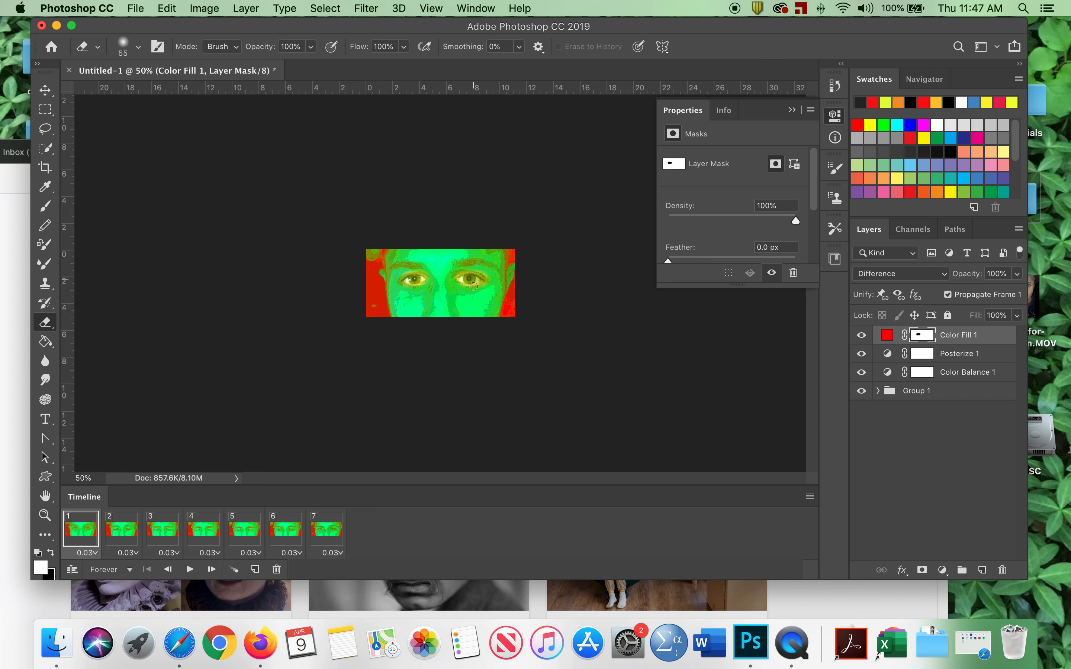
# Play the animation to preview it, and stop playback.
pyautogui.click(189, 569)
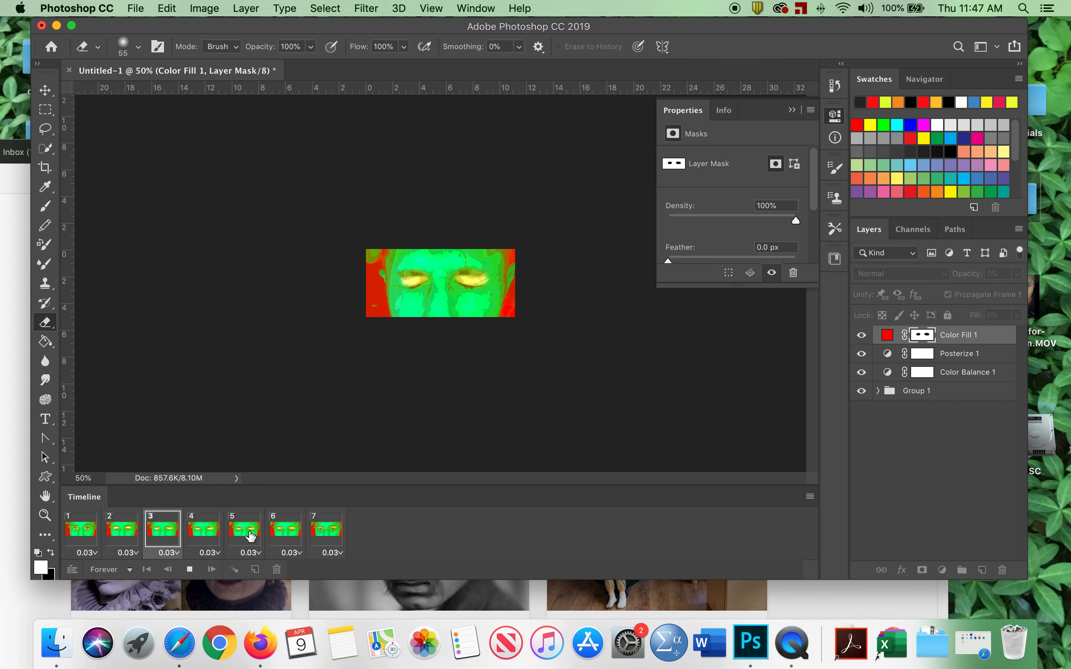
pyautogui.click(189, 569)
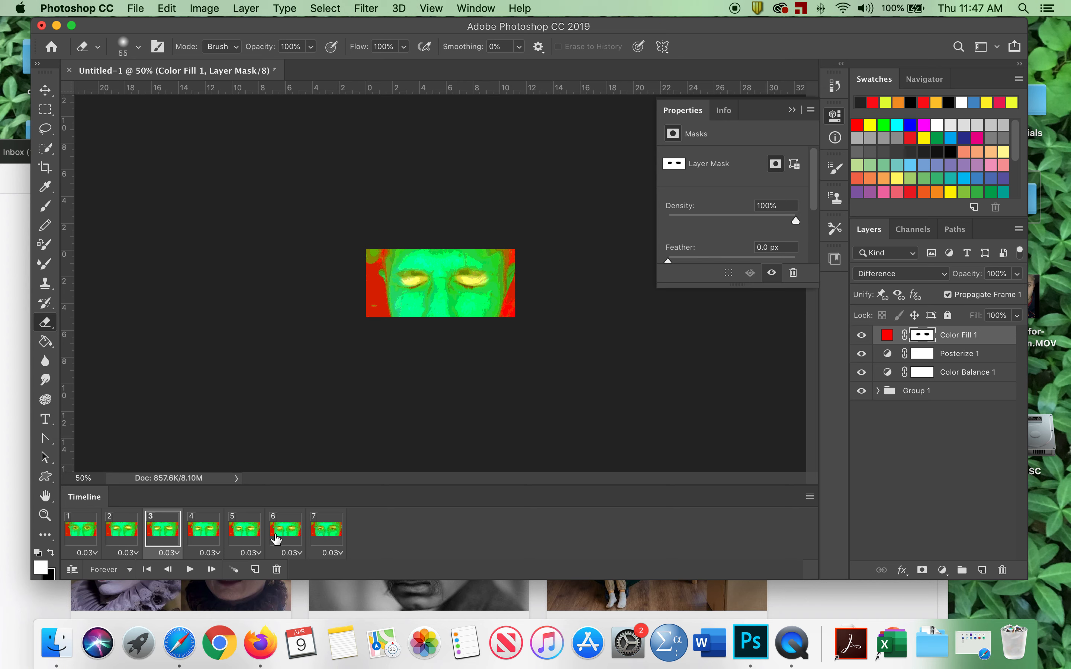
# Open Save for Web (Legacy) and choose the GIF 128 Dithered preset.
pyautogui.click(135, 8)
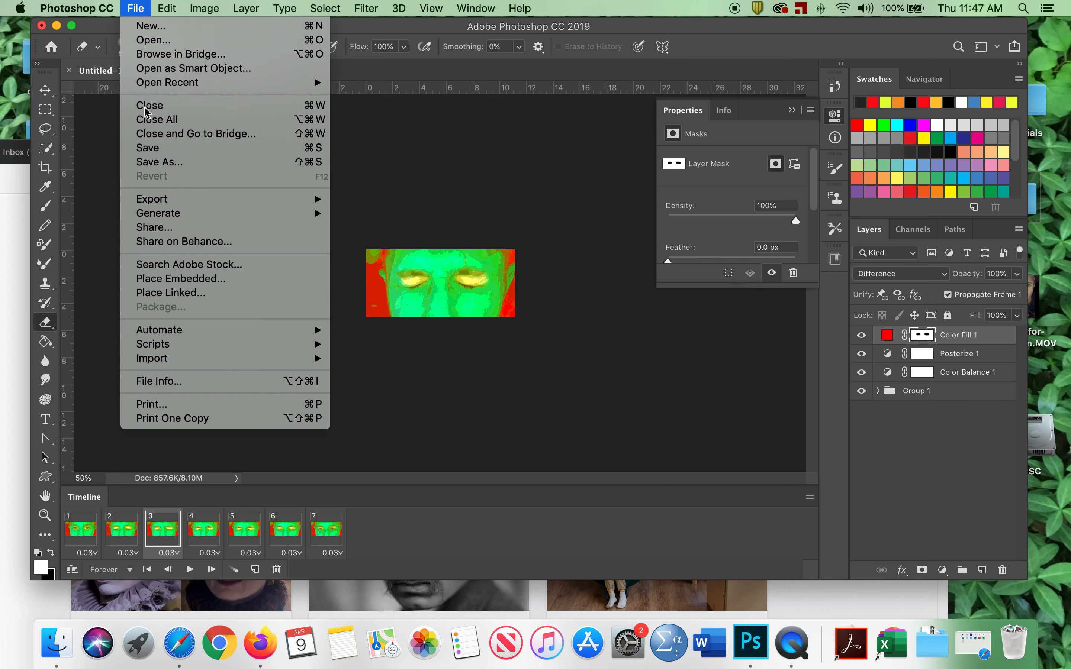
pyautogui.moveTo(161, 201)
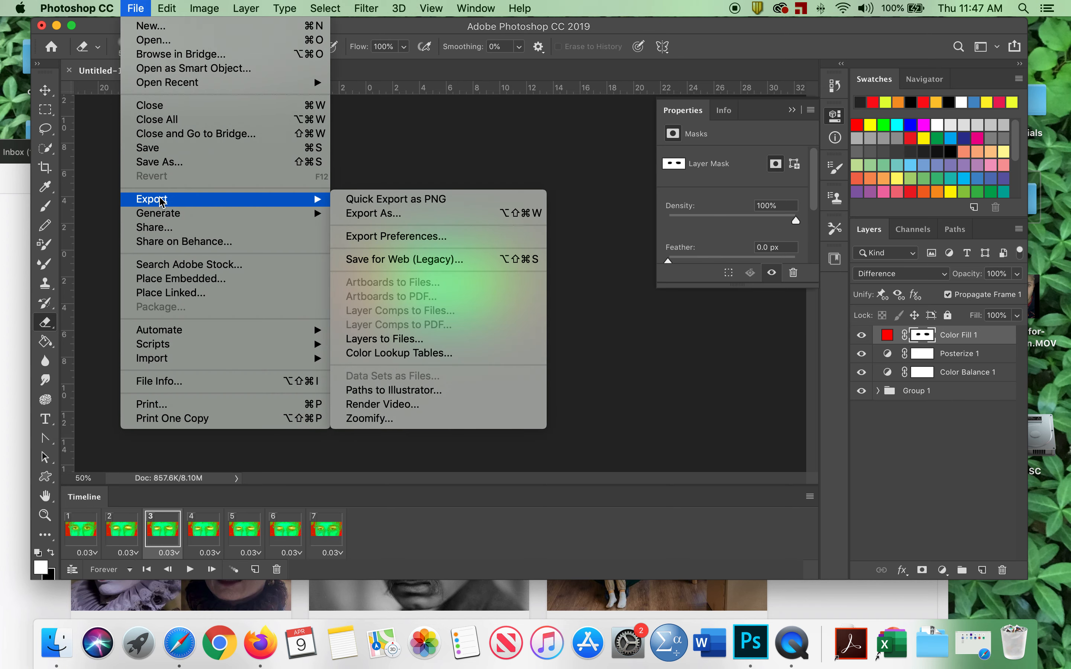
pyautogui.click(443, 261)
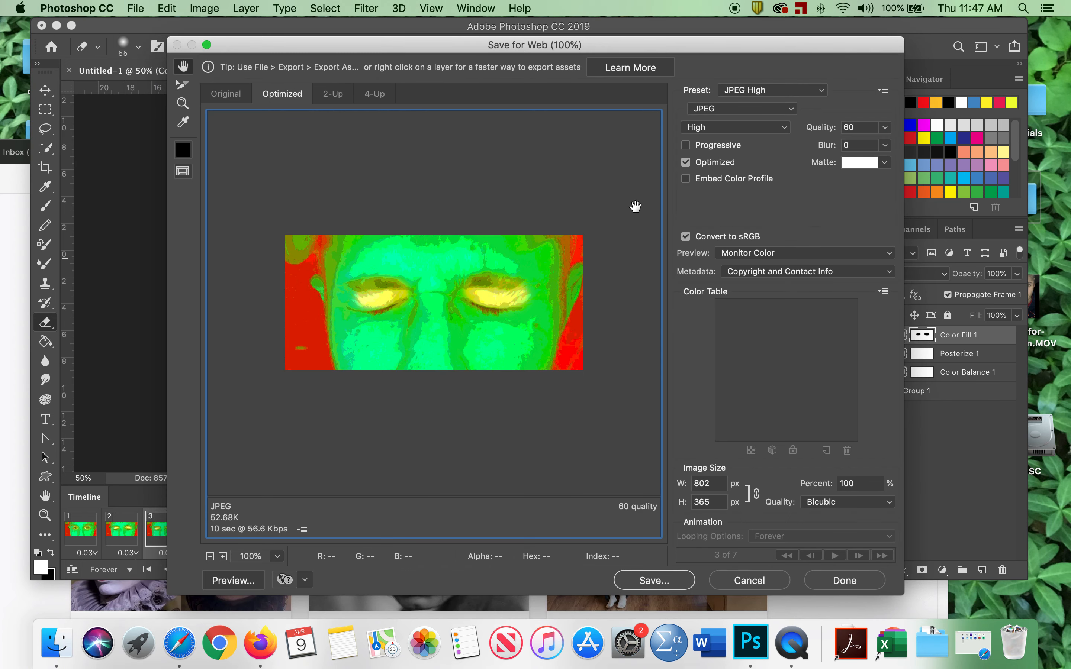
pyautogui.click(772, 89)
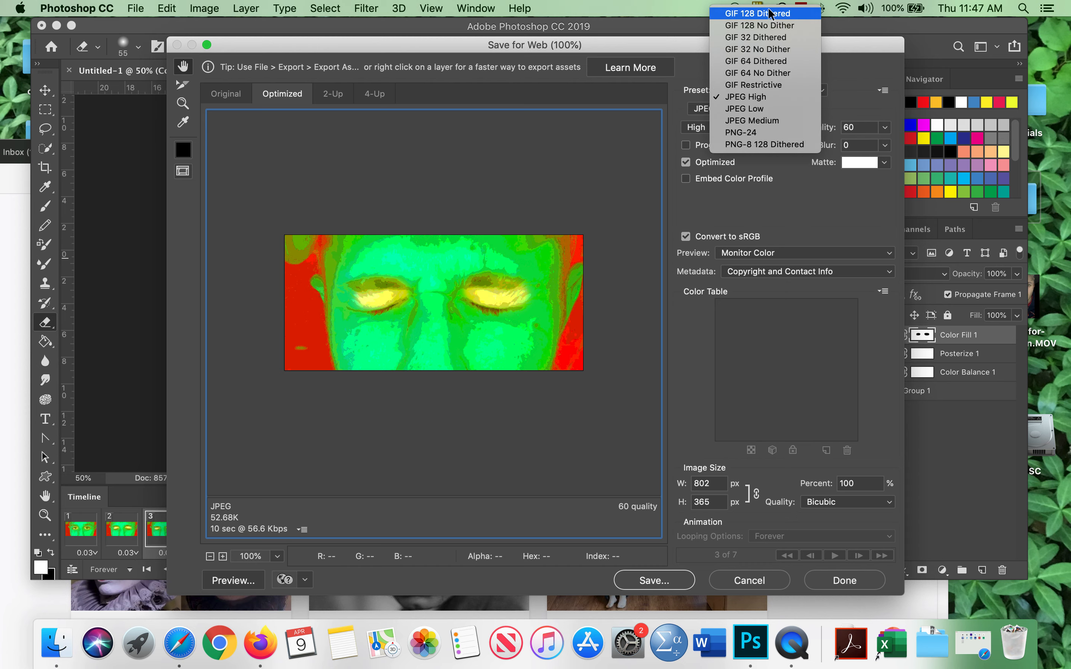
pyautogui.click(769, 16)
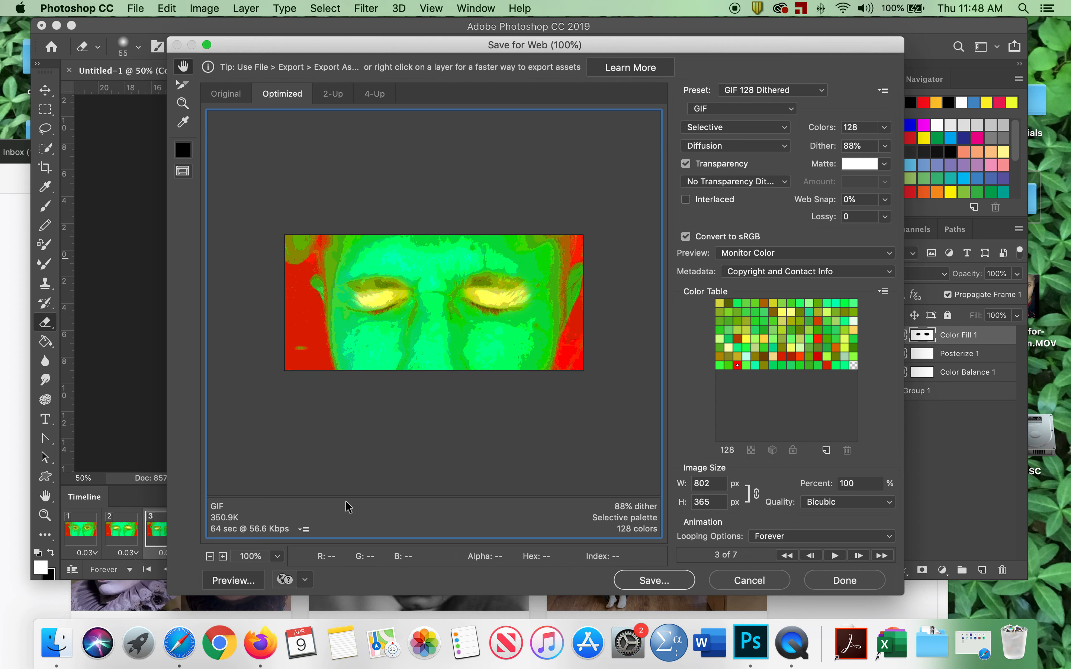
# Save the GIF as eyes.gif in the tut6-movie-gif images folder.
pyautogui.click(662, 578)
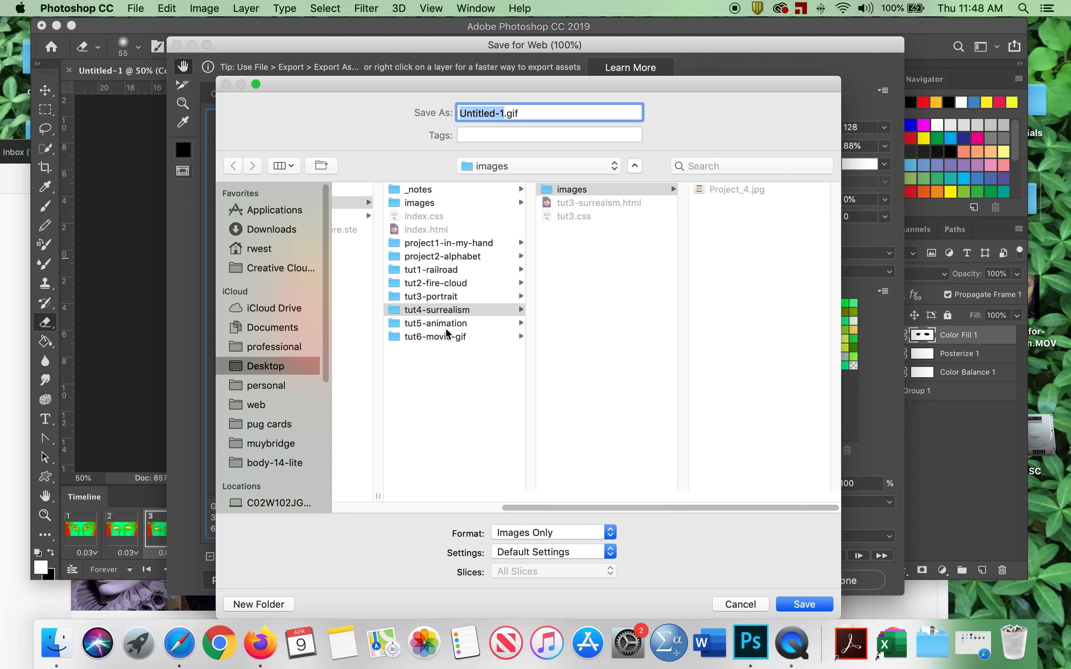
pyautogui.click(440, 336)
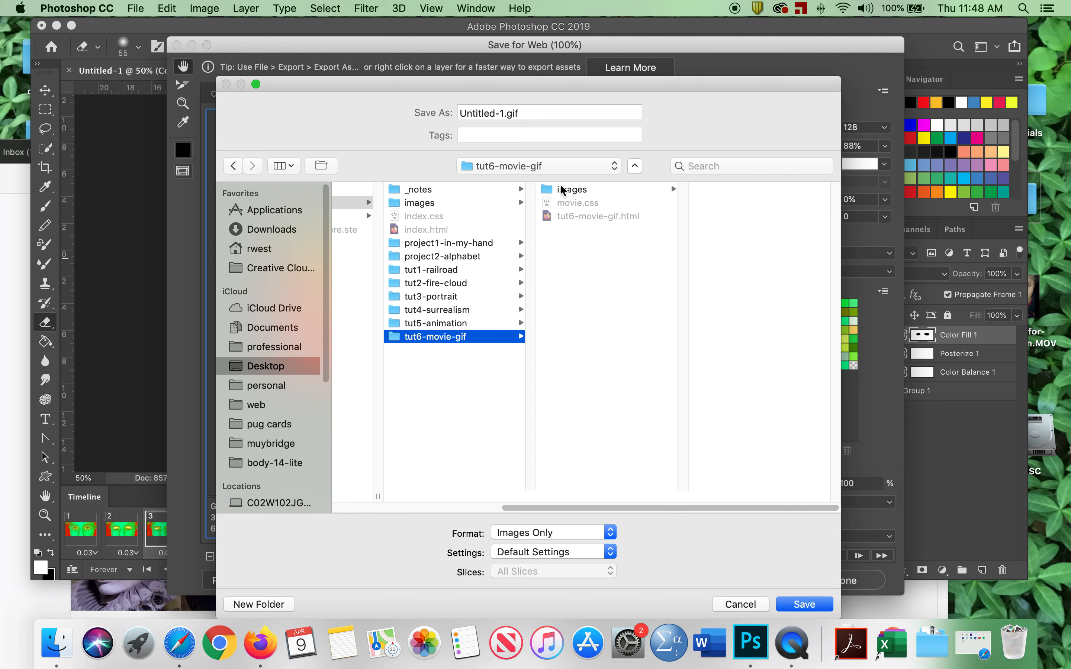
pyautogui.click(562, 190)
pyautogui.click(504, 111)
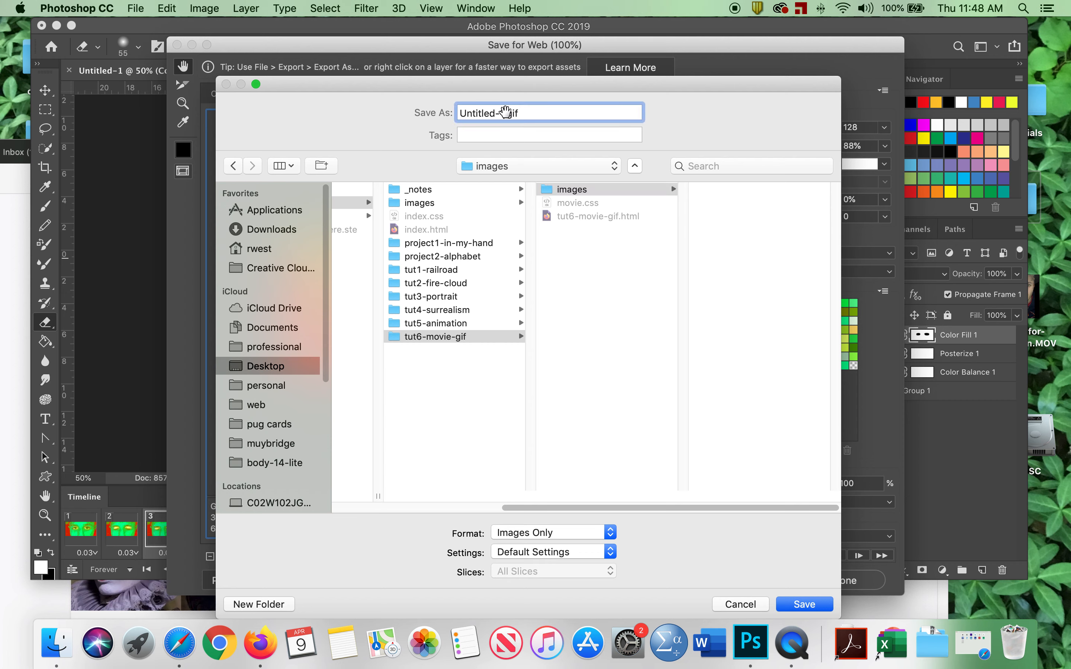
pyautogui.moveTo(507, 112); pyautogui.dragTo(434, 103)
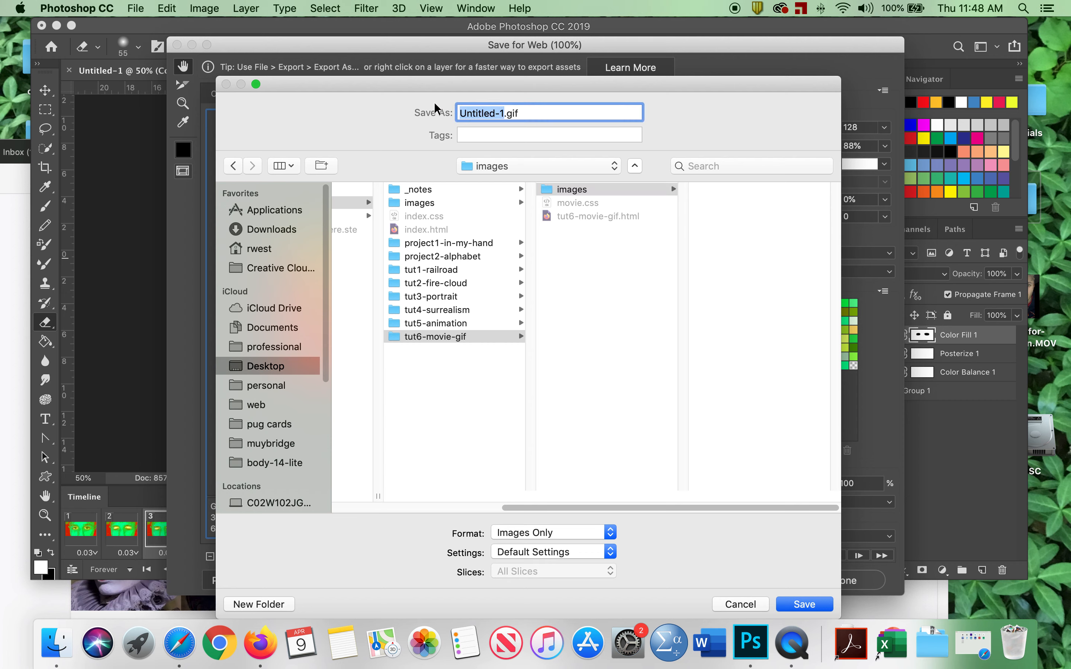
pyautogui.write('eyes')
pyautogui.click(802, 604)
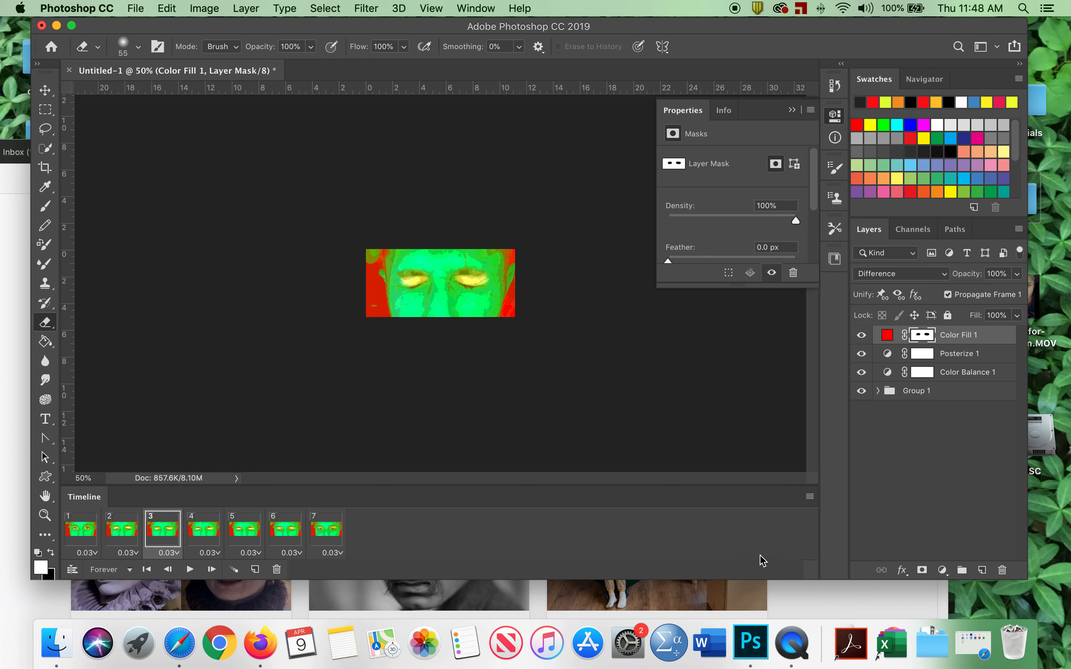